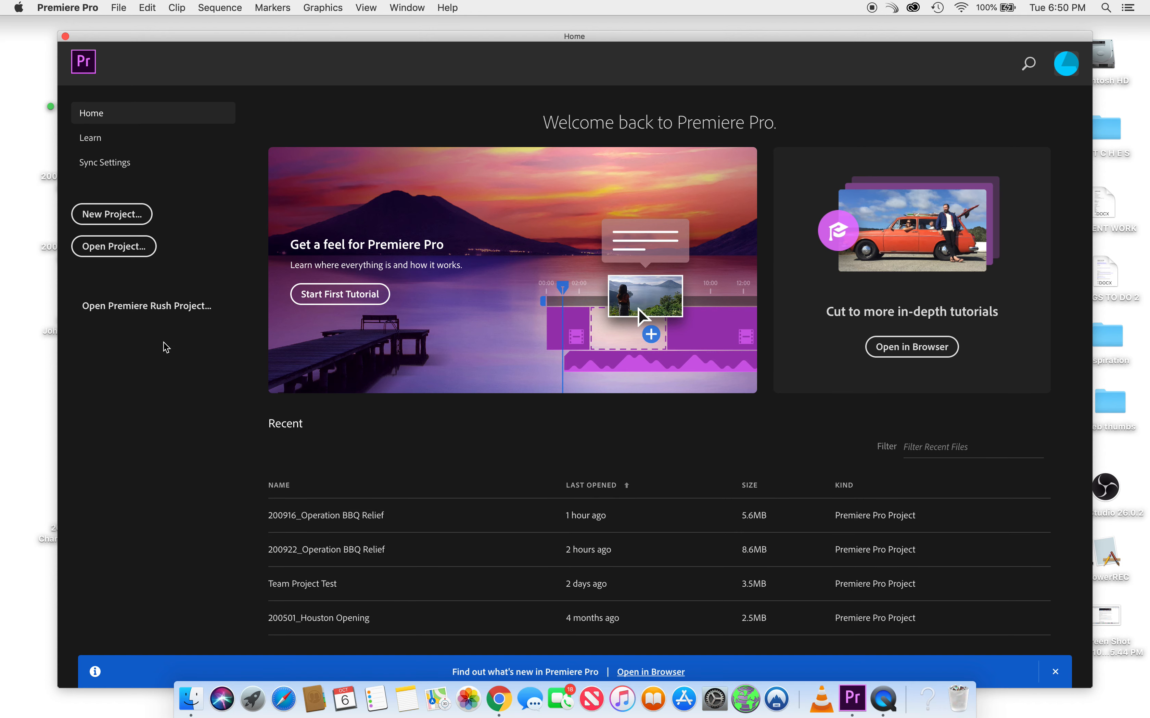
- Start a new project named 'Social Media Test'
click(117, 214)
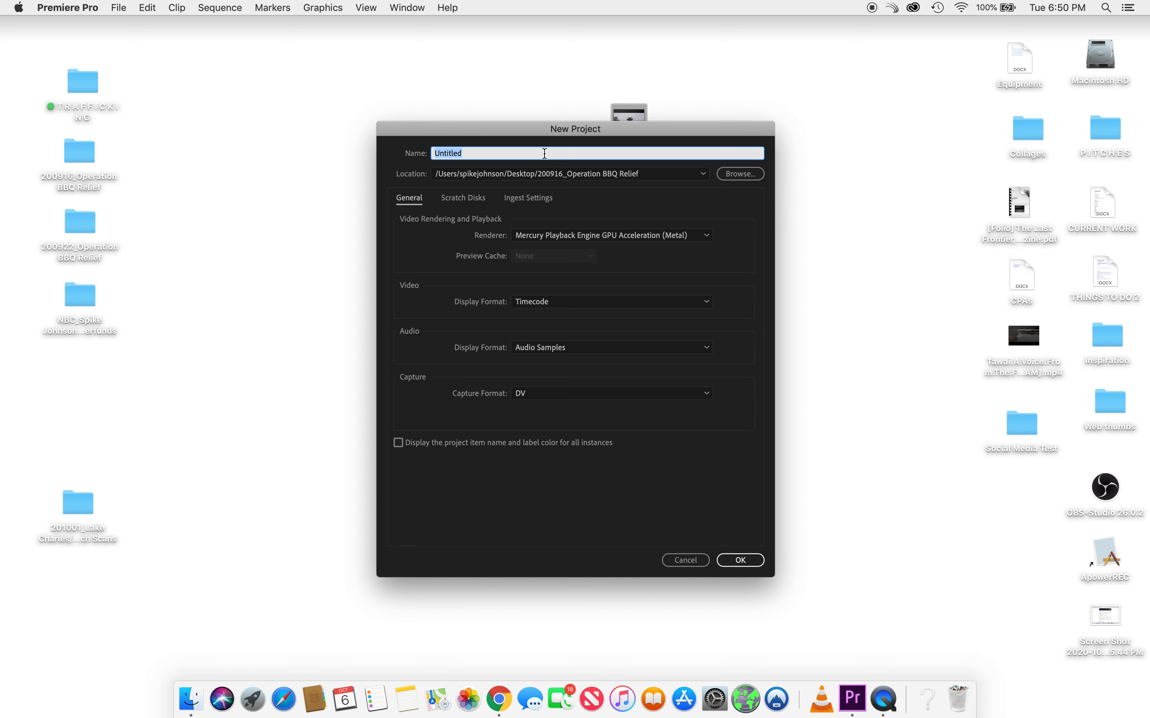
text(Social Media Test)
click(747, 175)
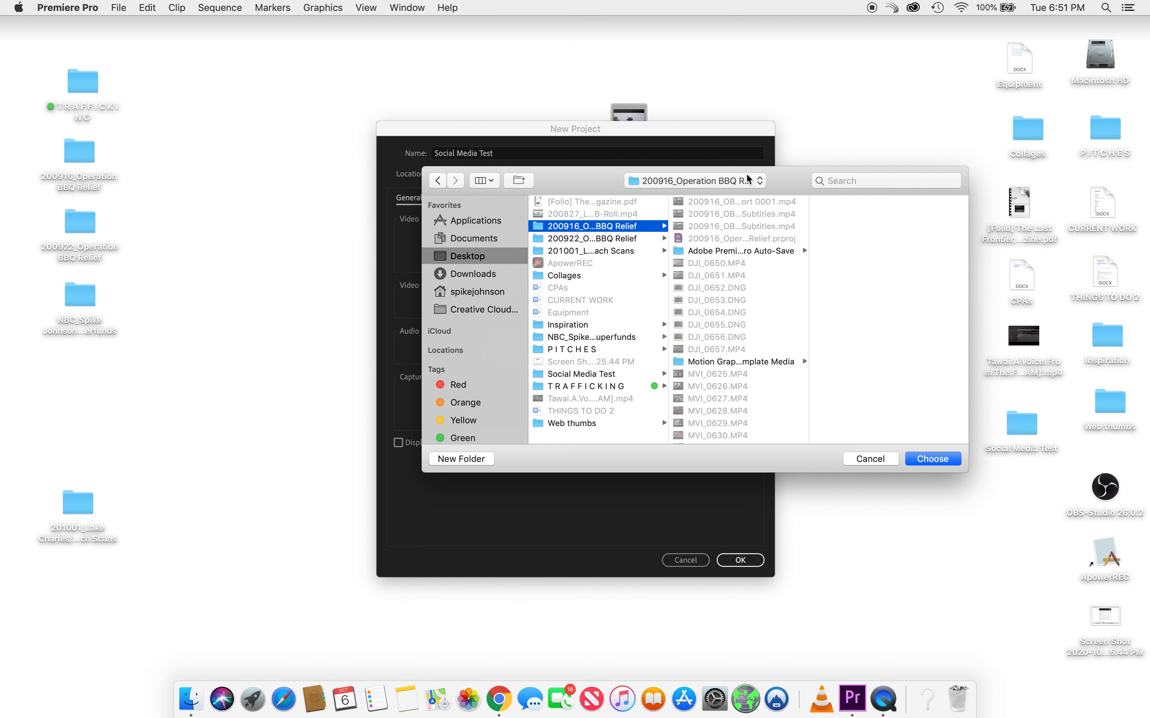
- Save the project in the existing Desktop 'Social Media Test' folder and create it
click(489, 259)
click(489, 460)
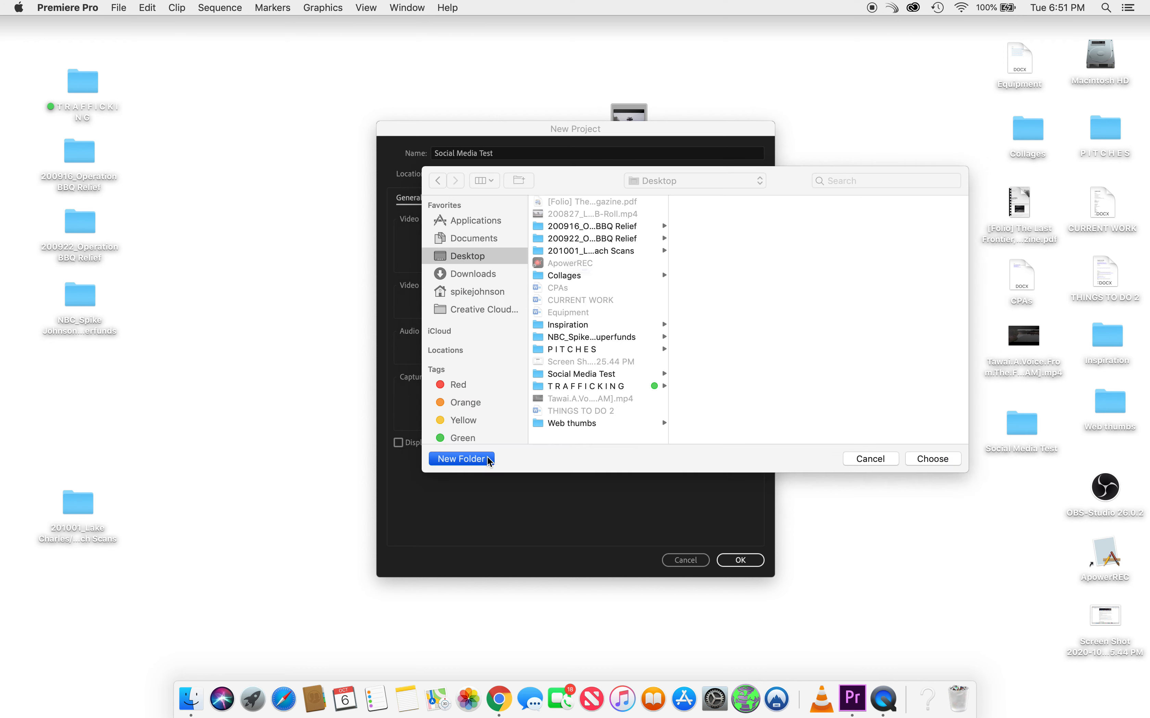
text(Social Me)
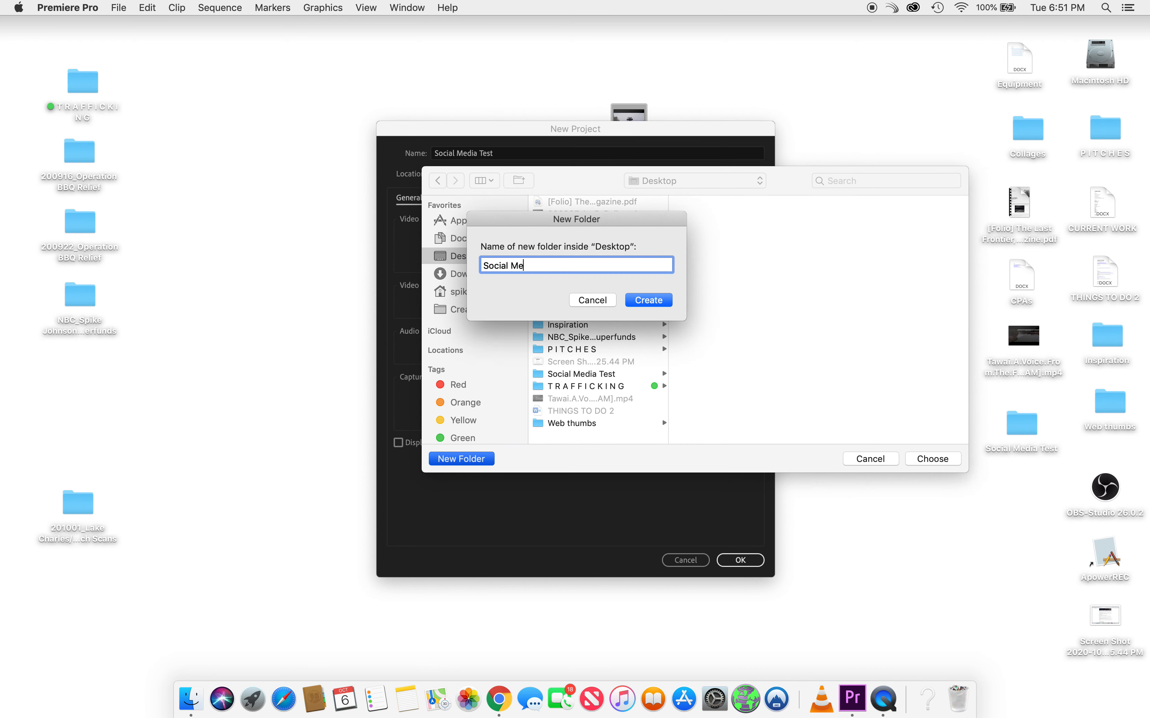
text(dia Test)
click(600, 305)
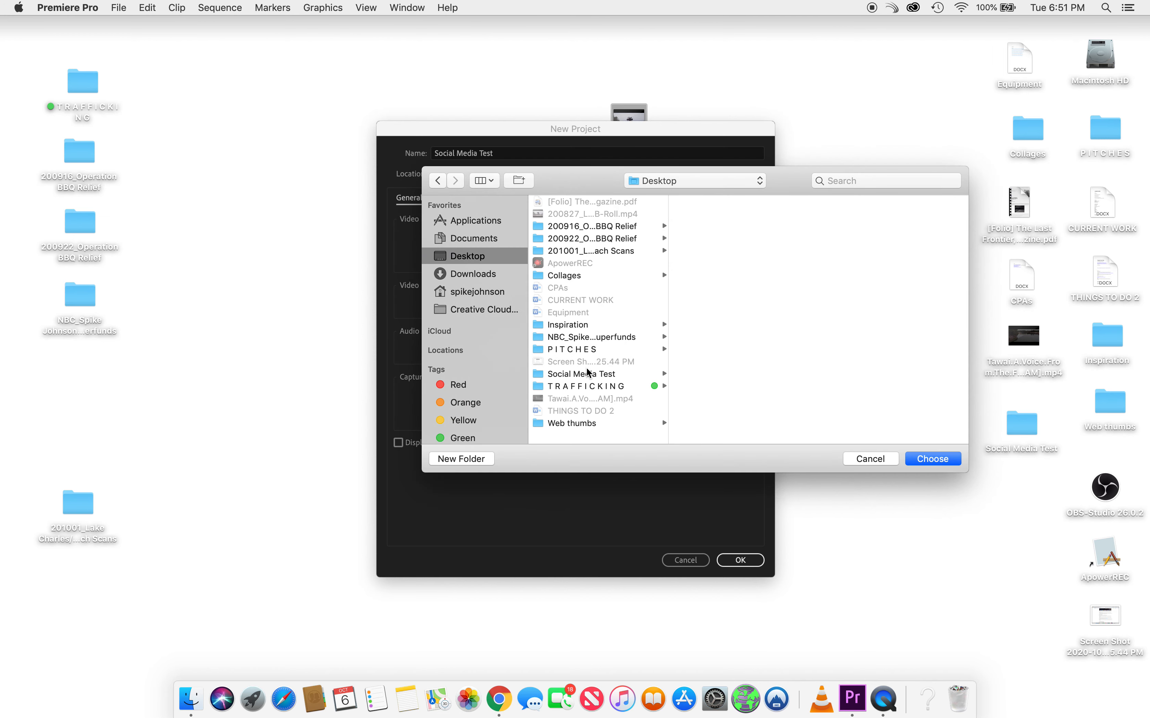
click(588, 379)
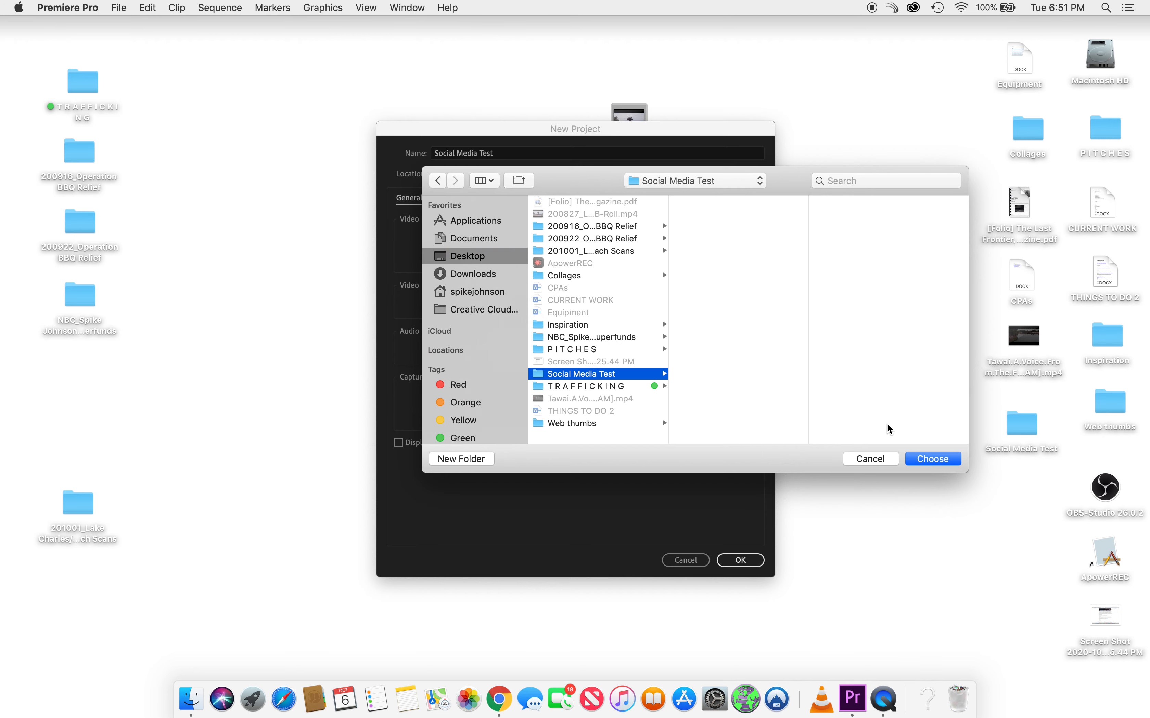
click(933, 459)
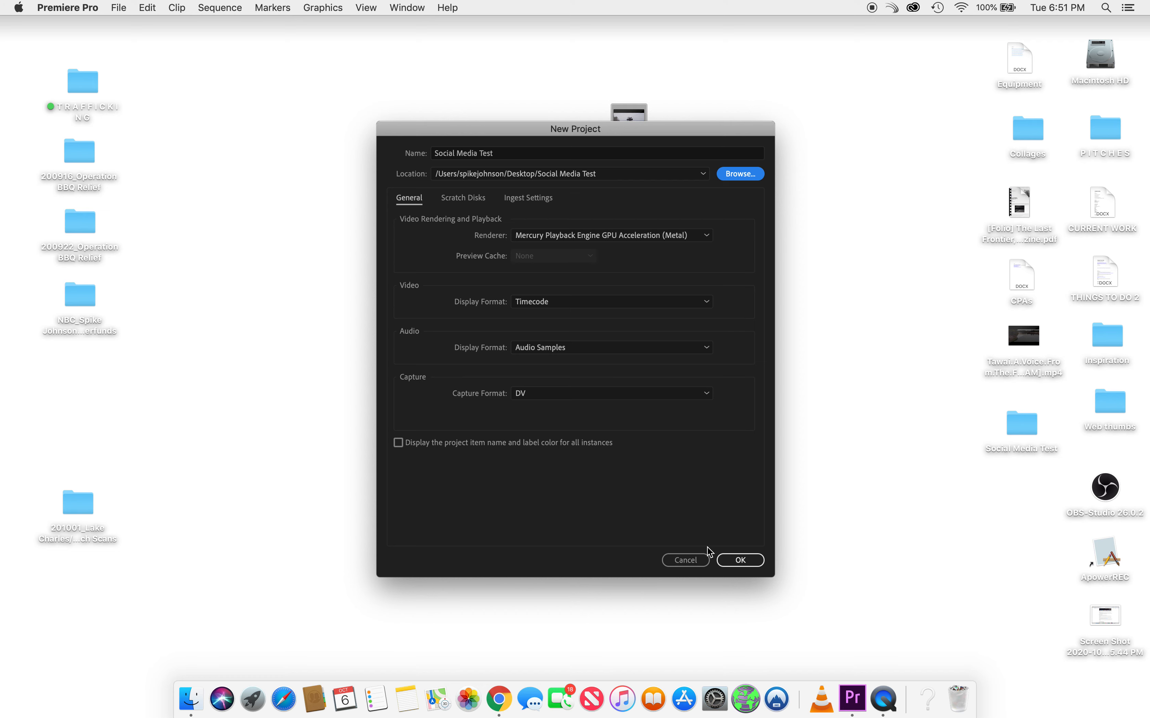
click(734, 559)
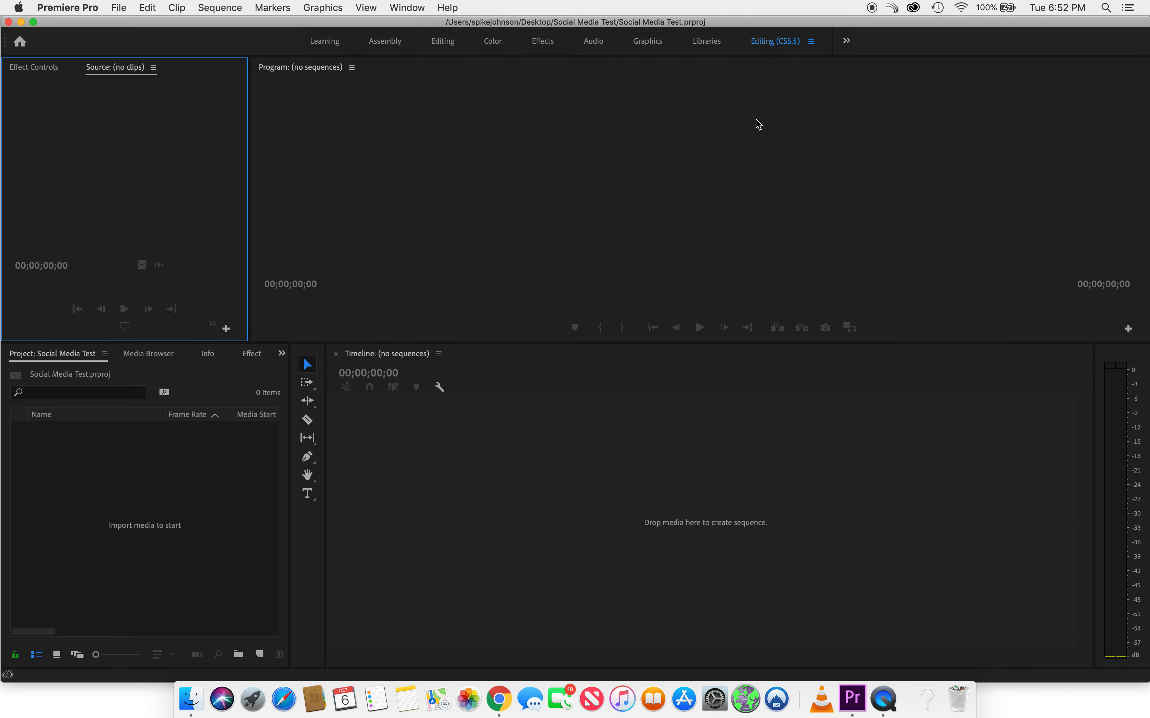
click(449, 42)
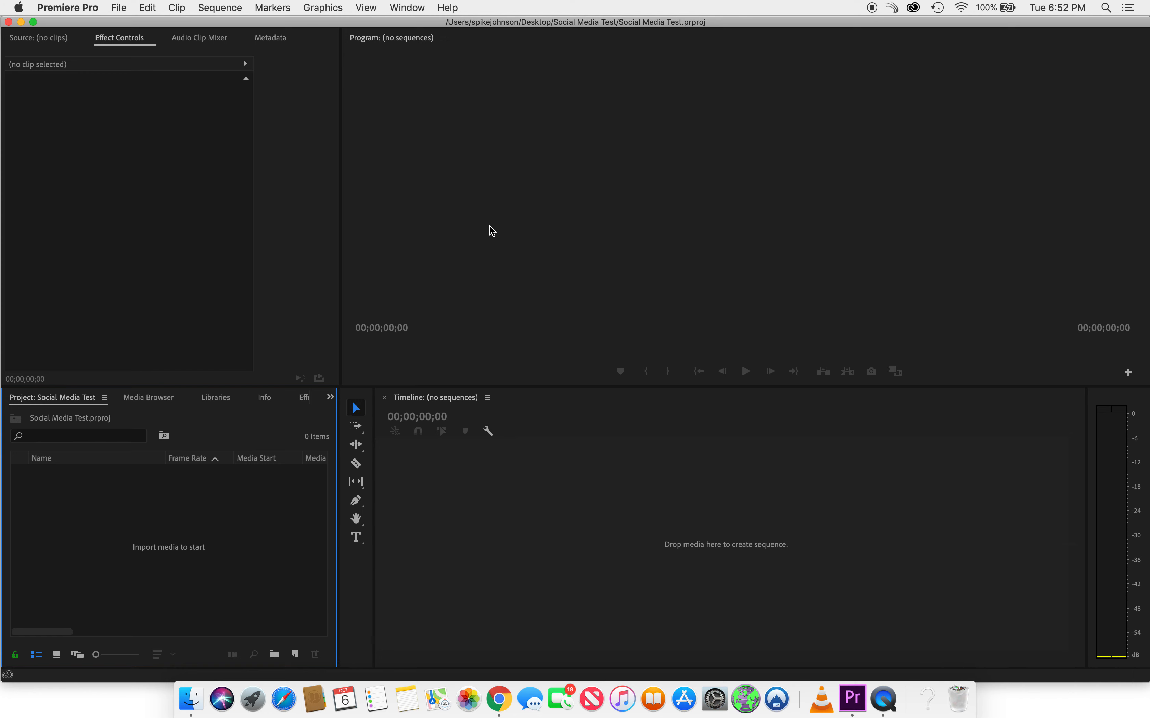
click(399, 10)
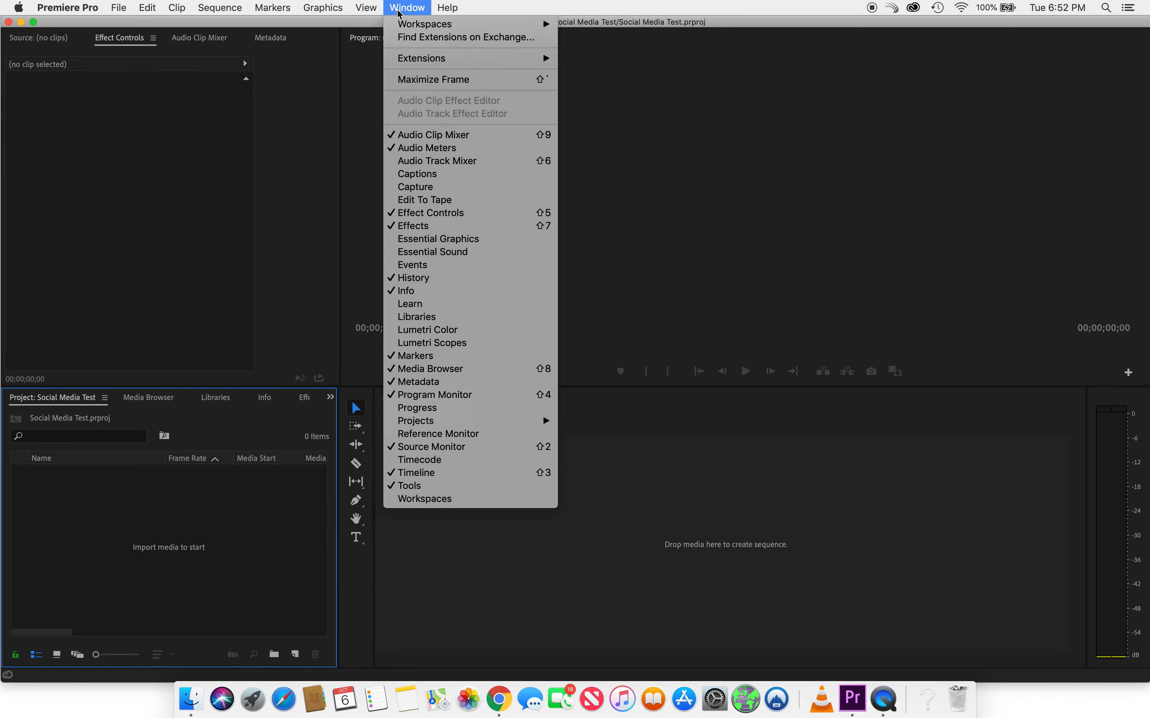
mouse_move(475, 23)
click(678, 95)
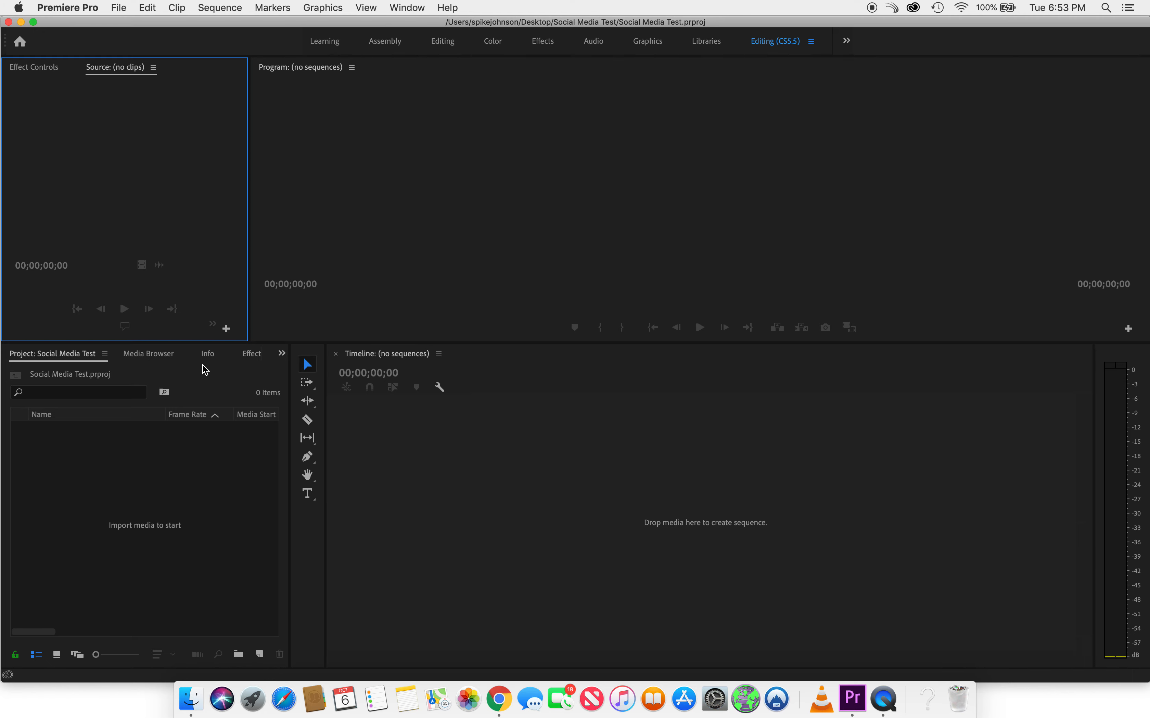
click(252, 360)
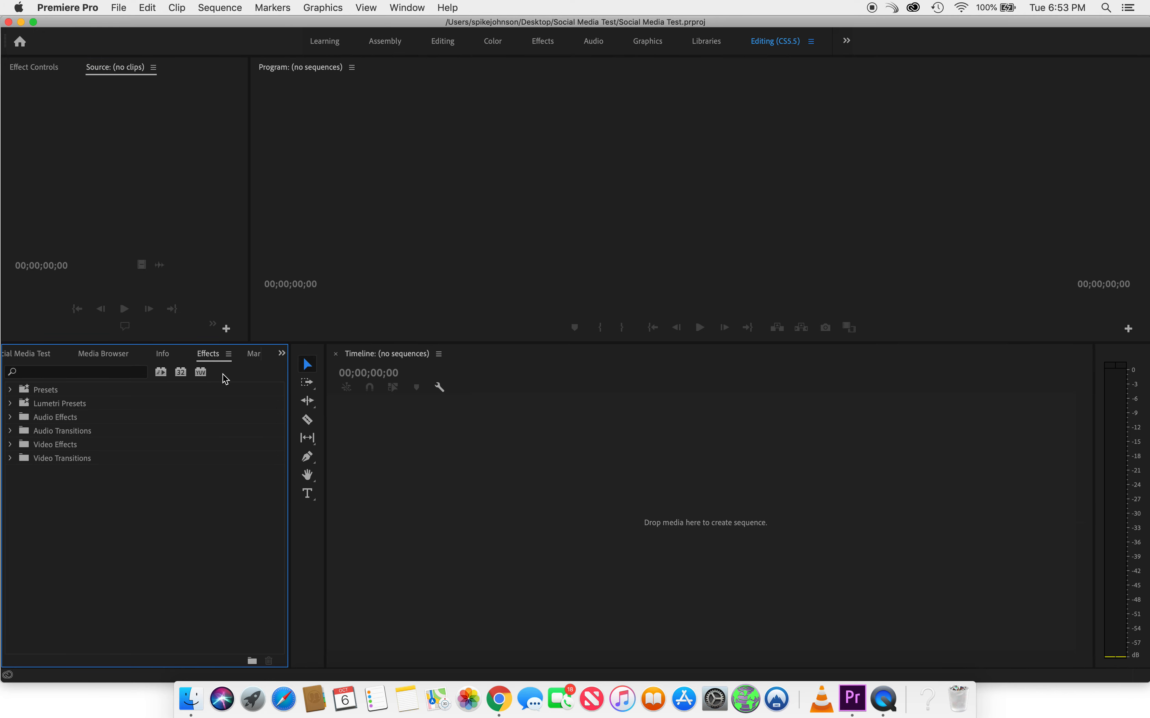
click(253, 360)
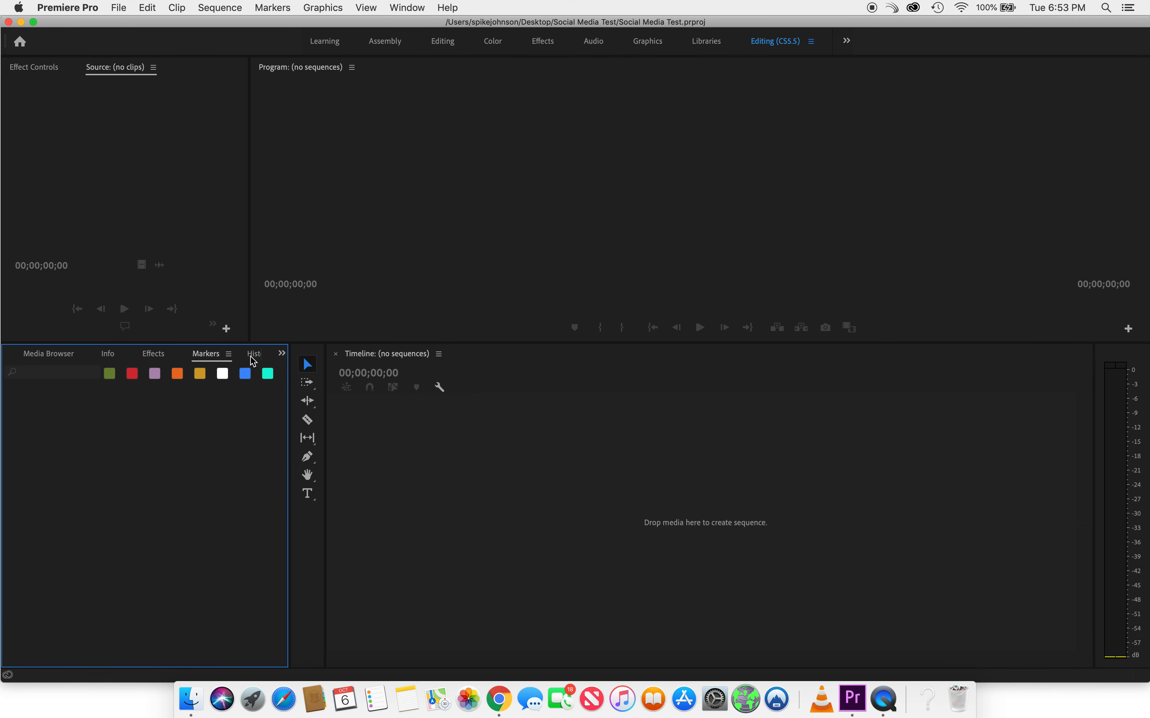
click(251, 357)
scroll(126, 355, up, 5)
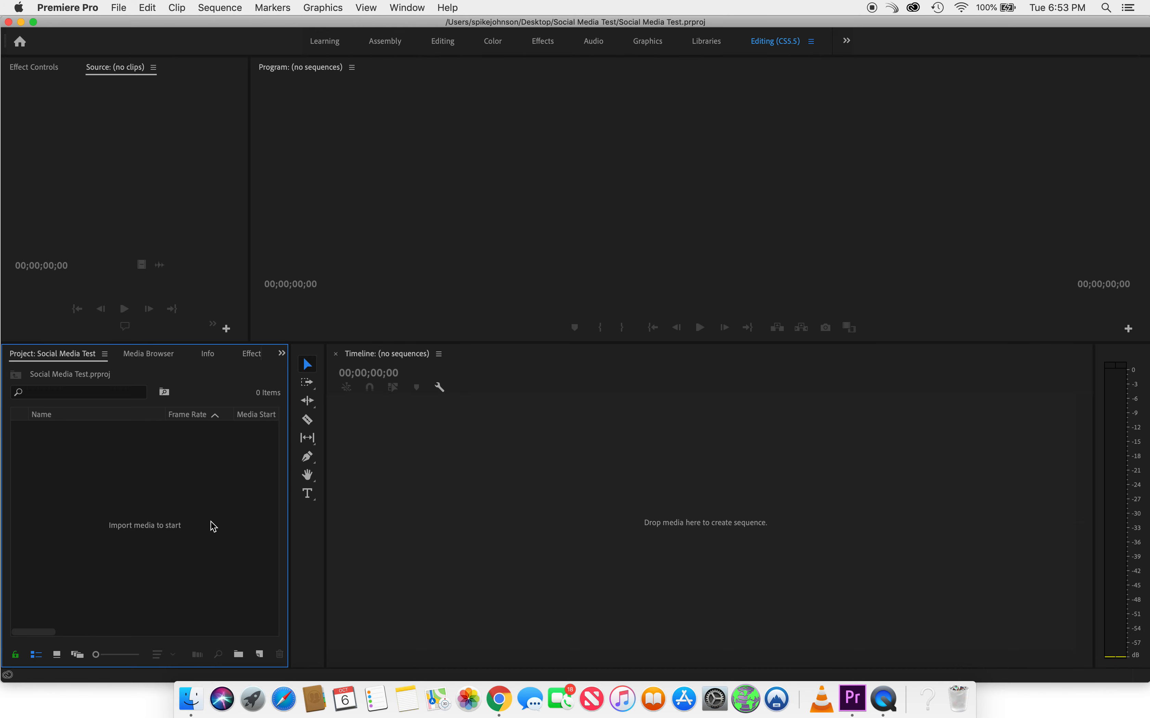
- Import the Desktop clip 200827_Lake Charles_B-Roll.mp4 into the project via File > Import
click(119, 7)
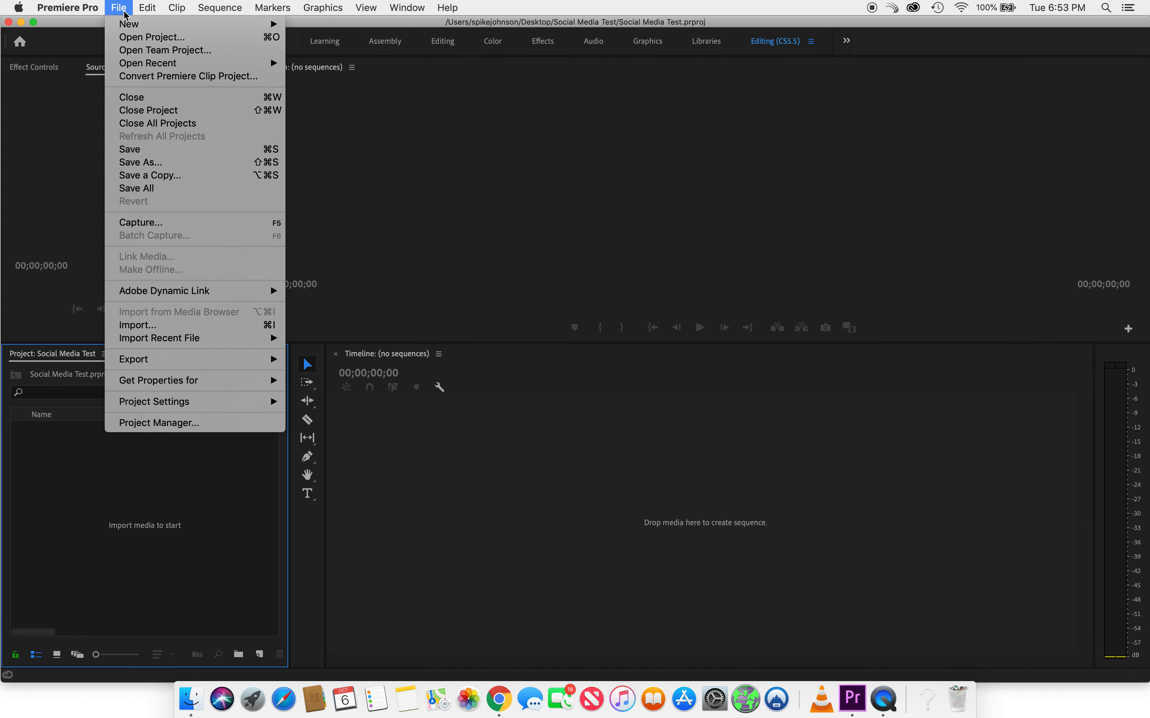
click(160, 327)
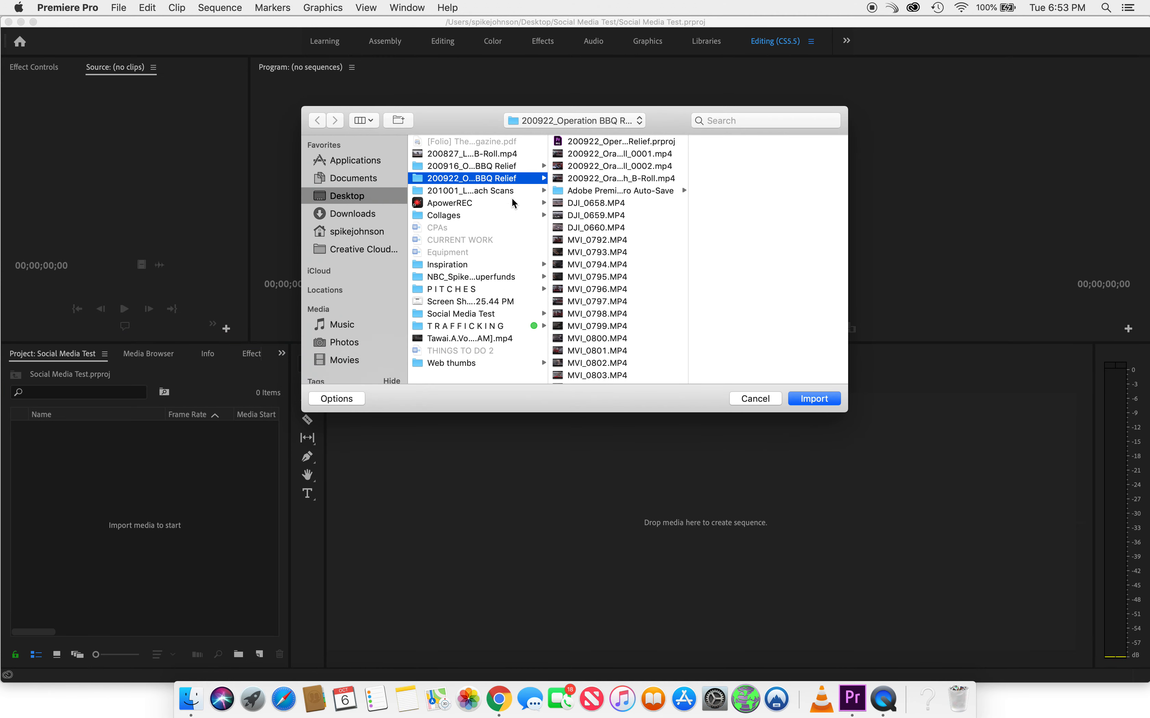
drag(547, 159, 747, 175)
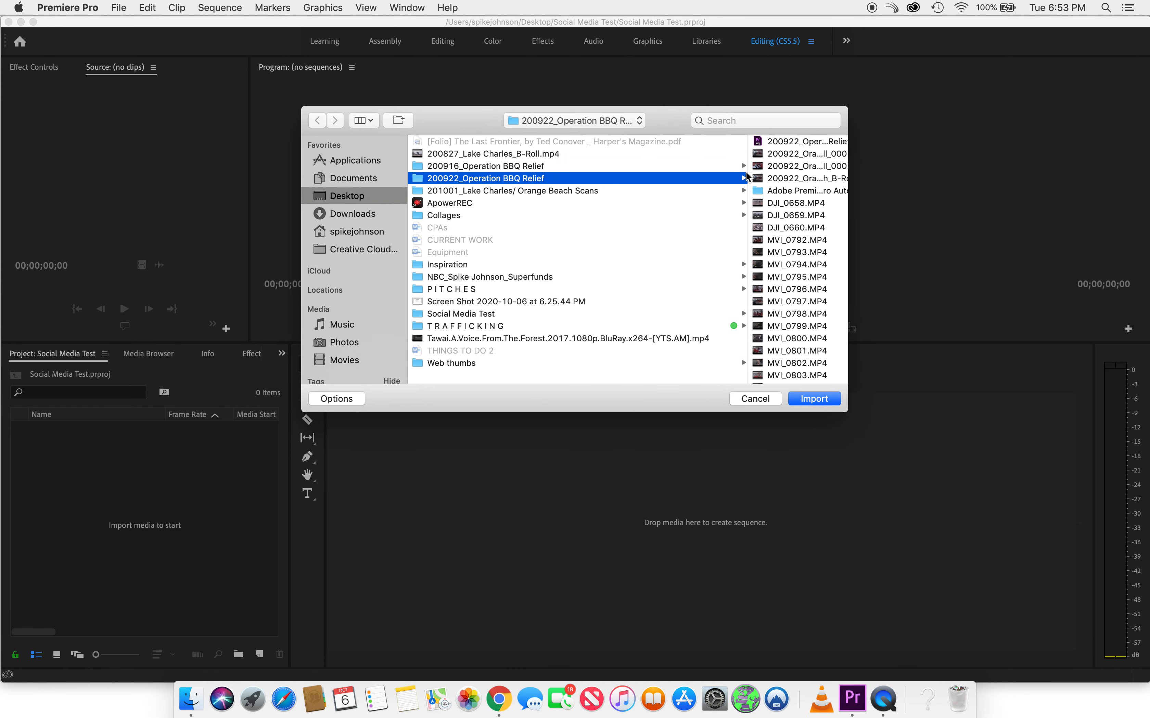
click(492, 155)
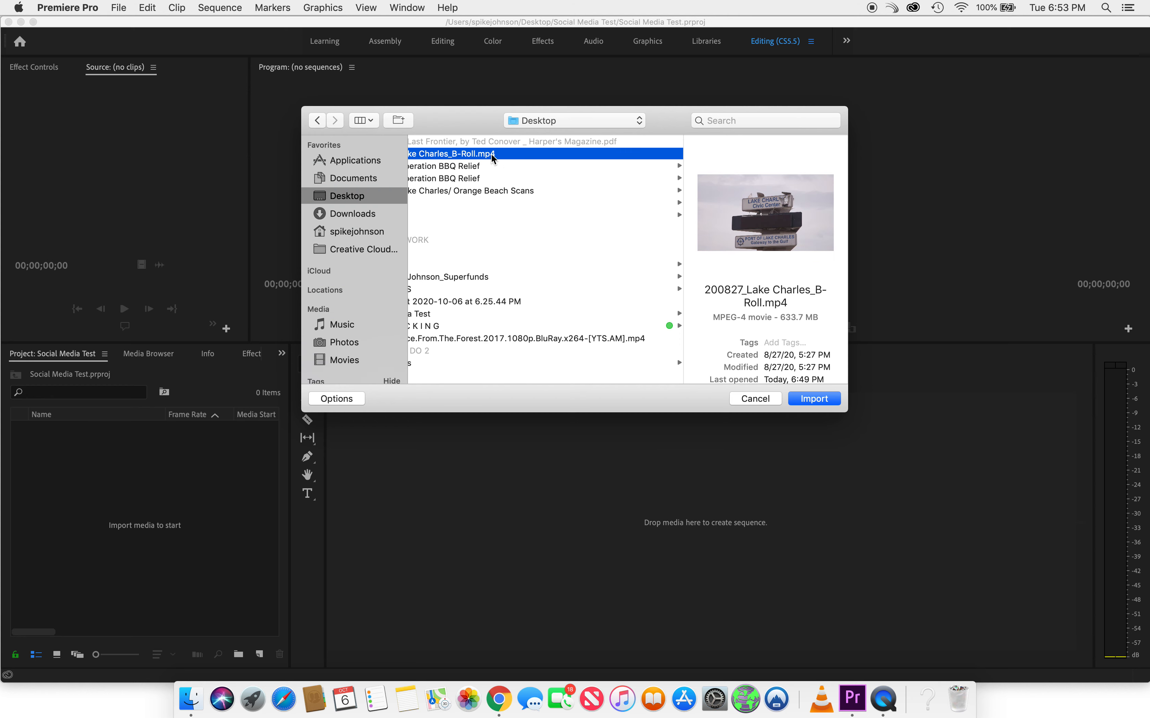
scroll(790, 338, down, 3)
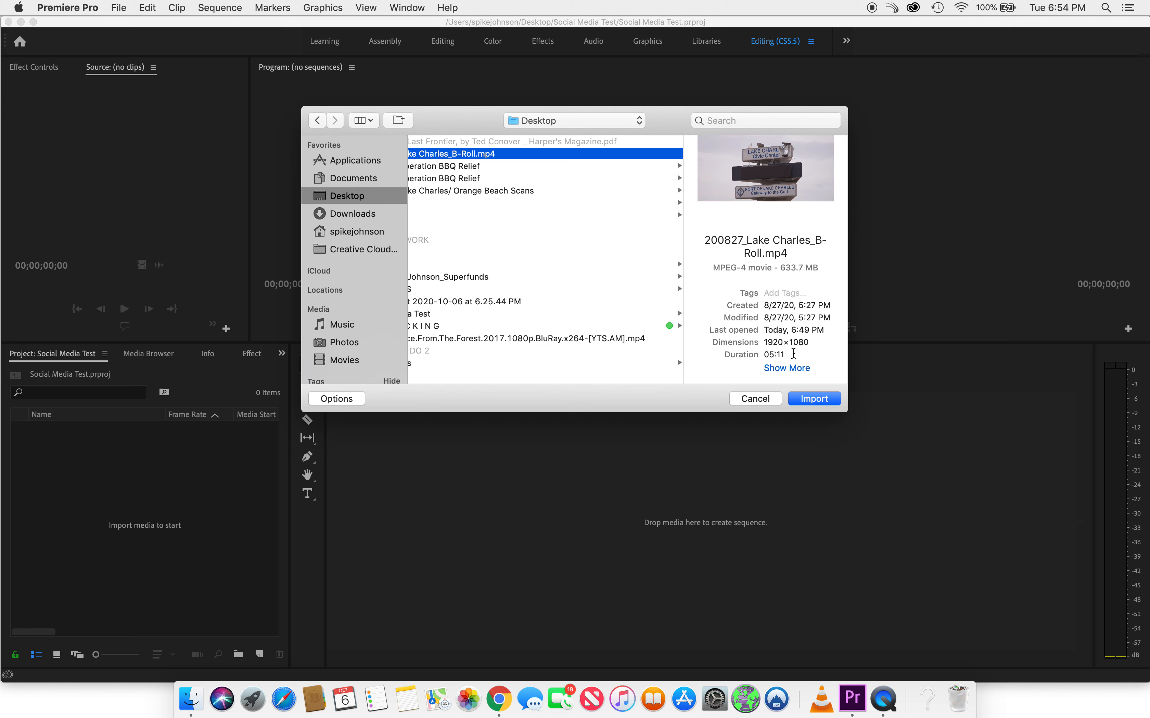
scroll(558, 278, left, 5)
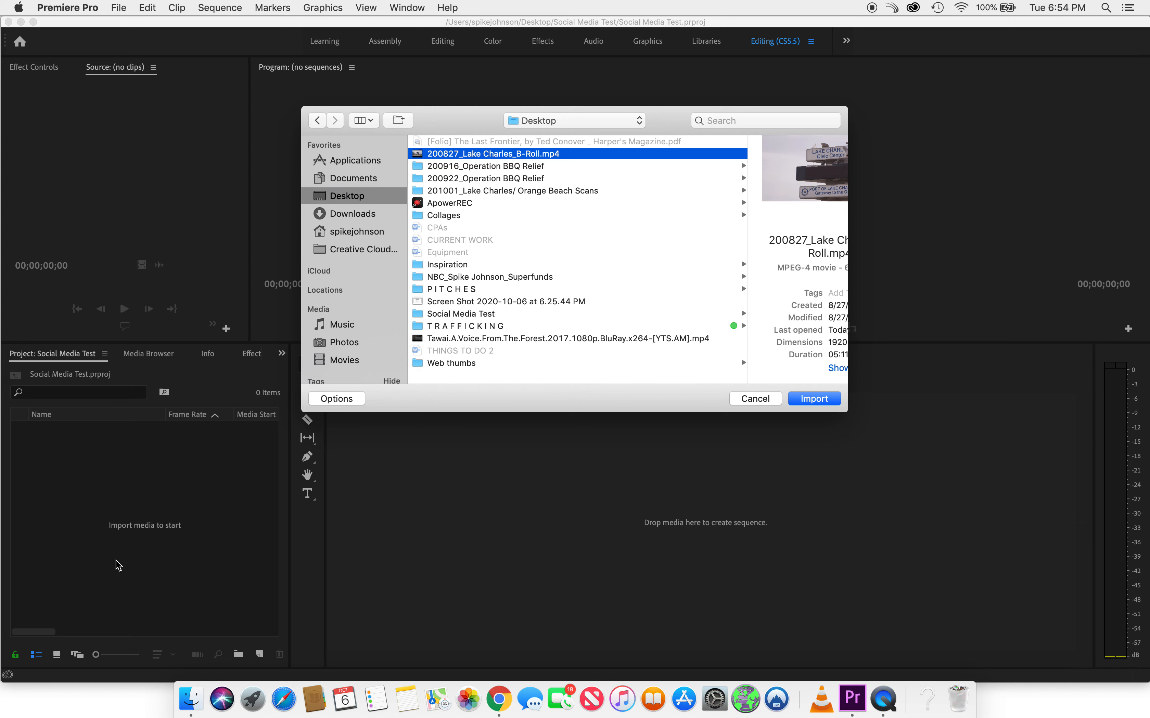
click(803, 399)
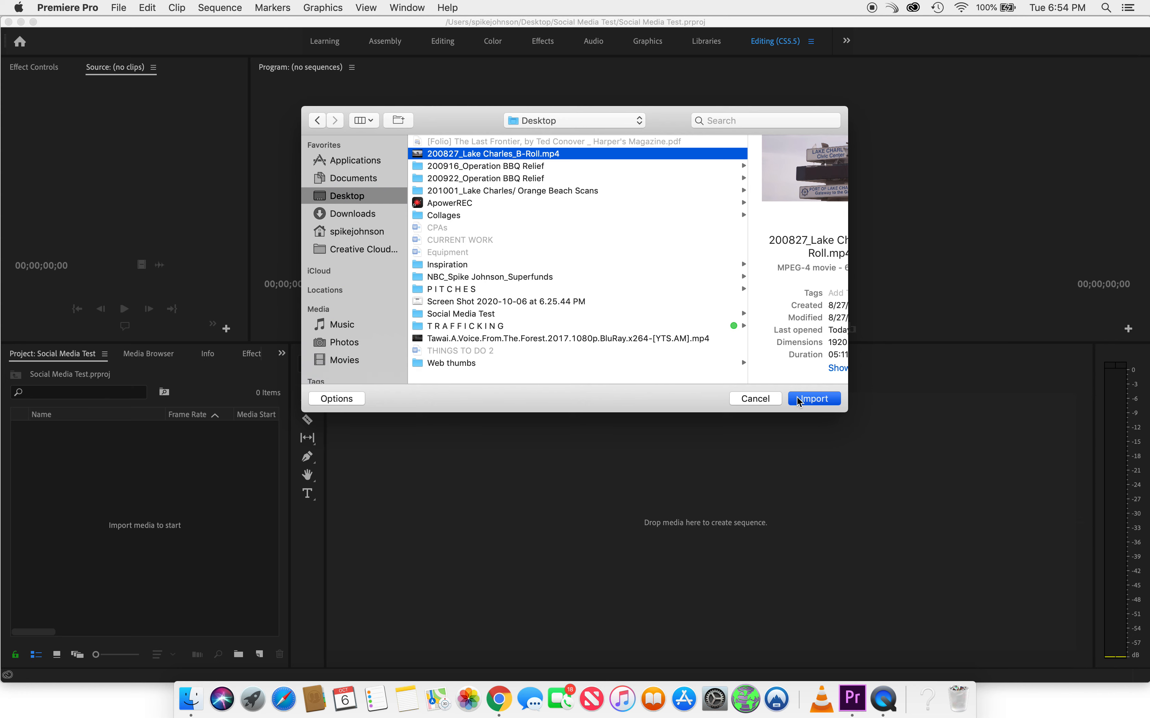
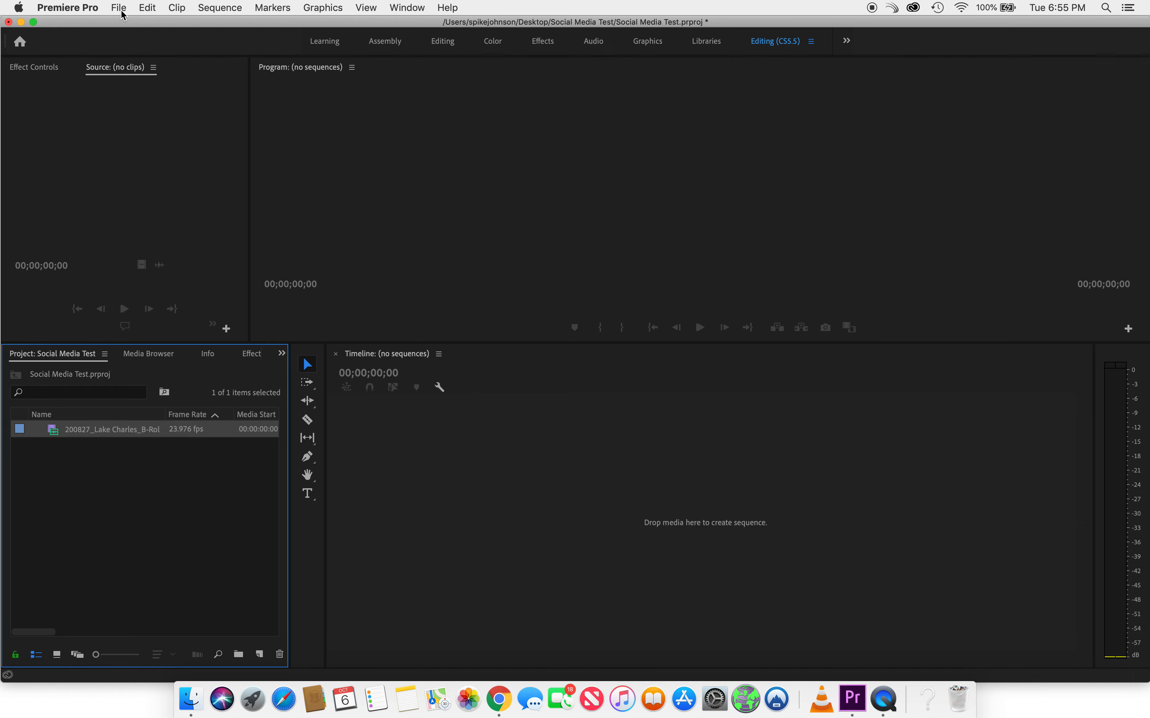
- Show the File > New submenu to reach the new sequence option
mouse_move(129, 24)
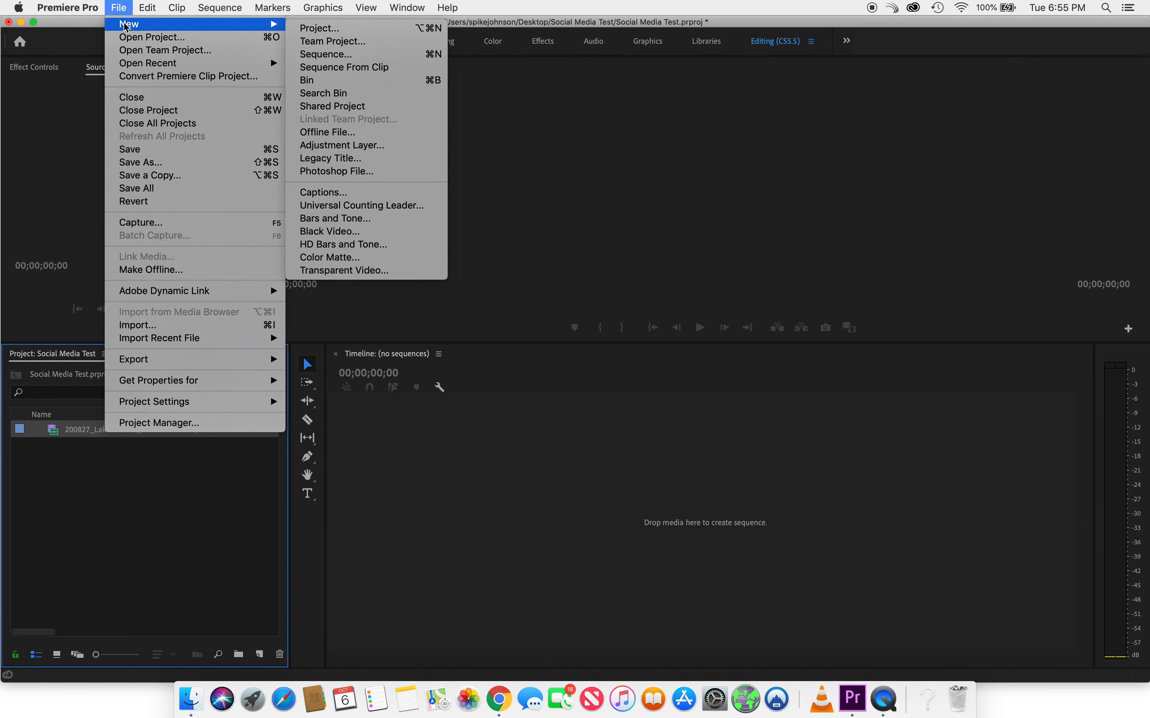
- Make a new sequence from the DV - 24P Standard 32kHz preset
click(343, 55)
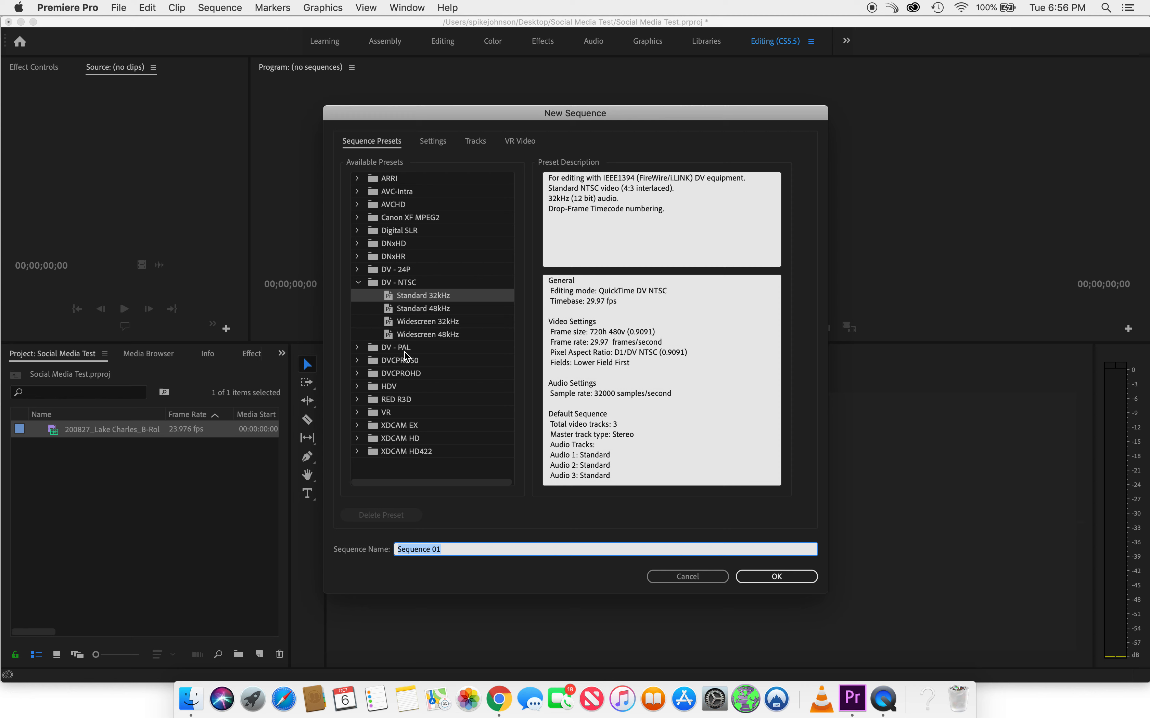
click(357, 283)
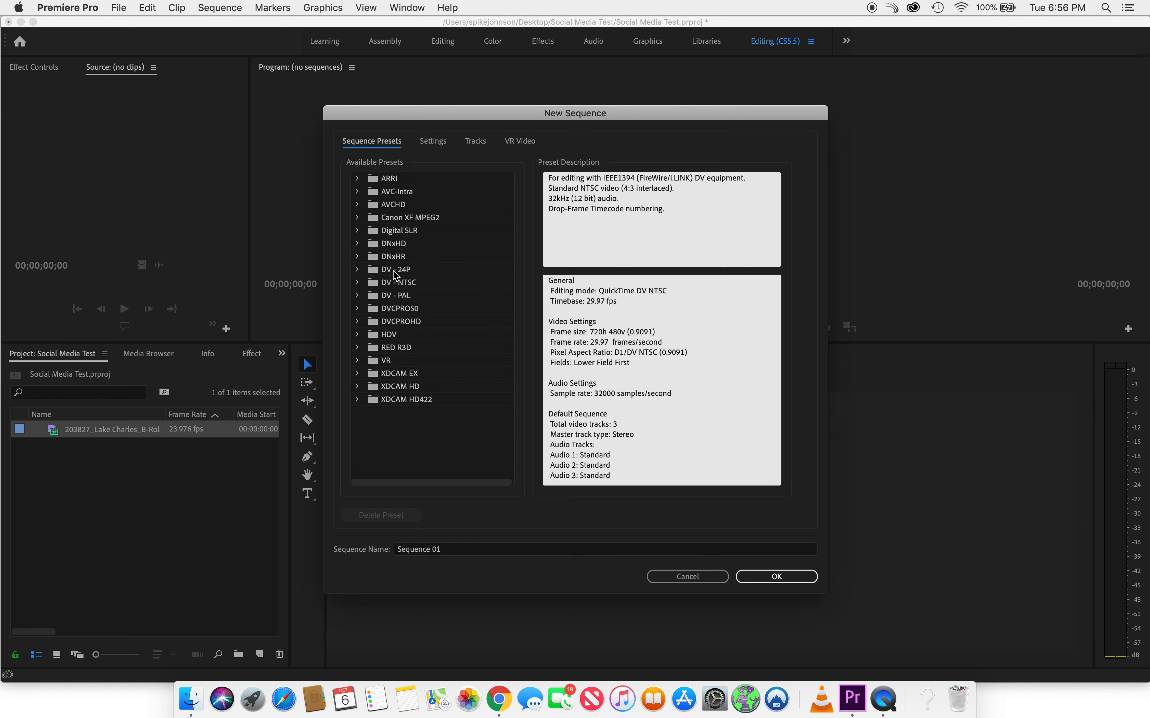
click(359, 271)
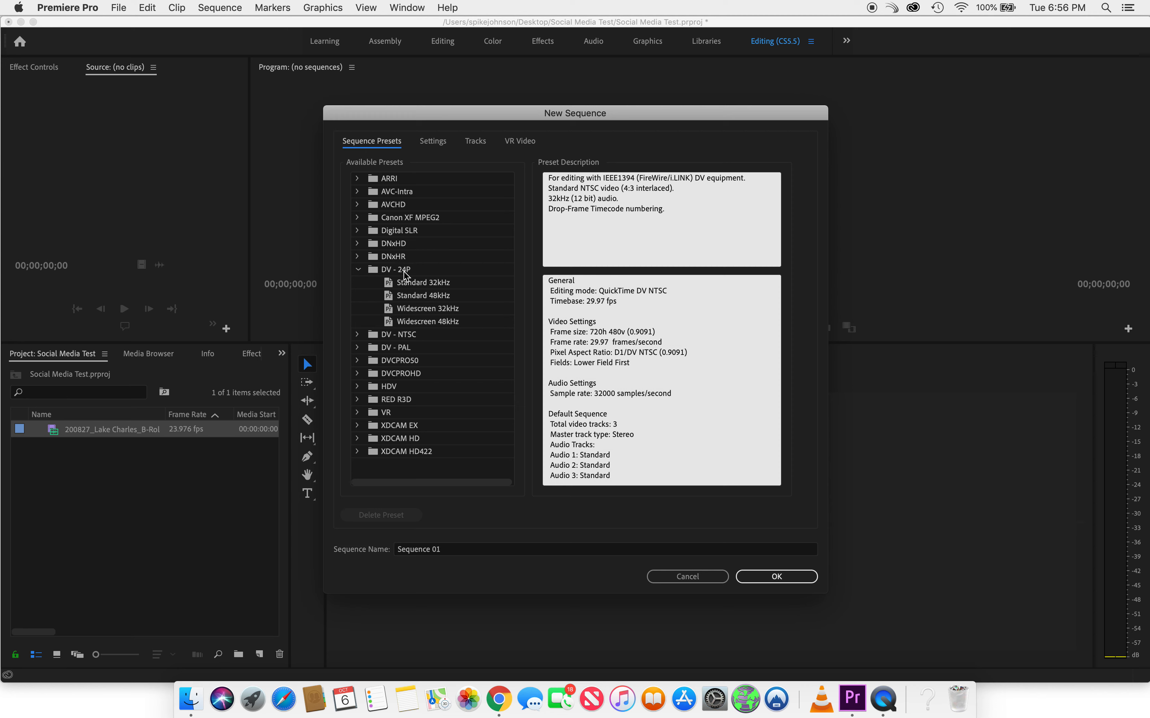
click(413, 283)
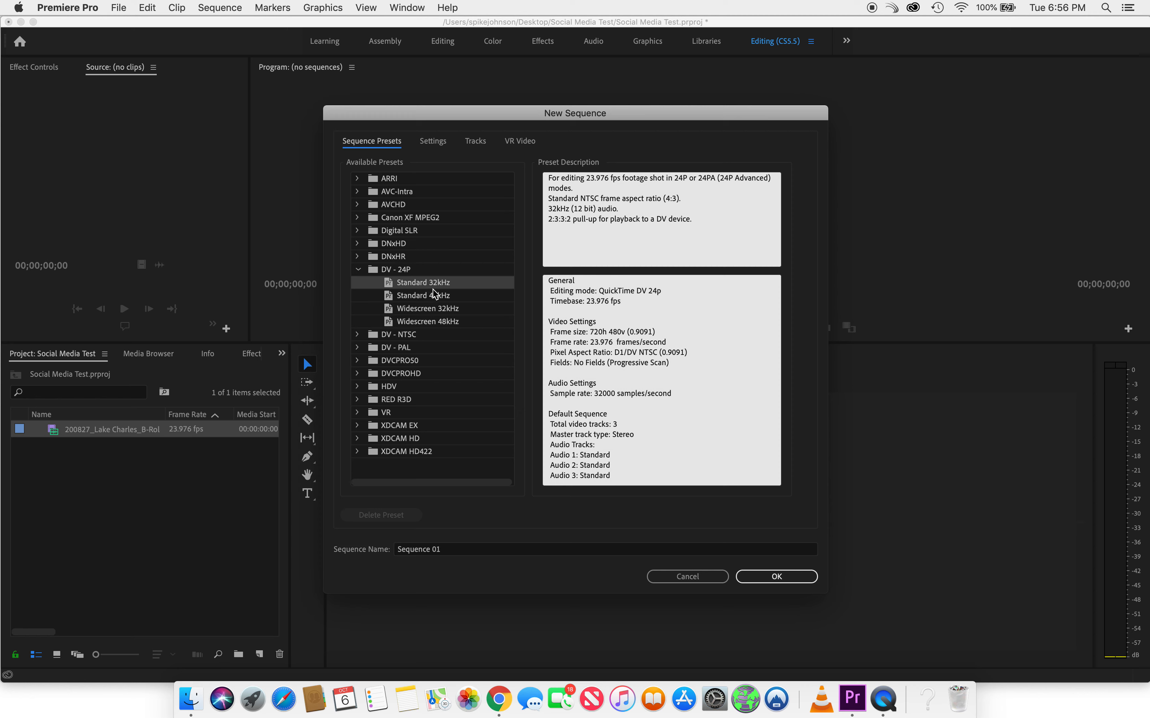
click(763, 574)
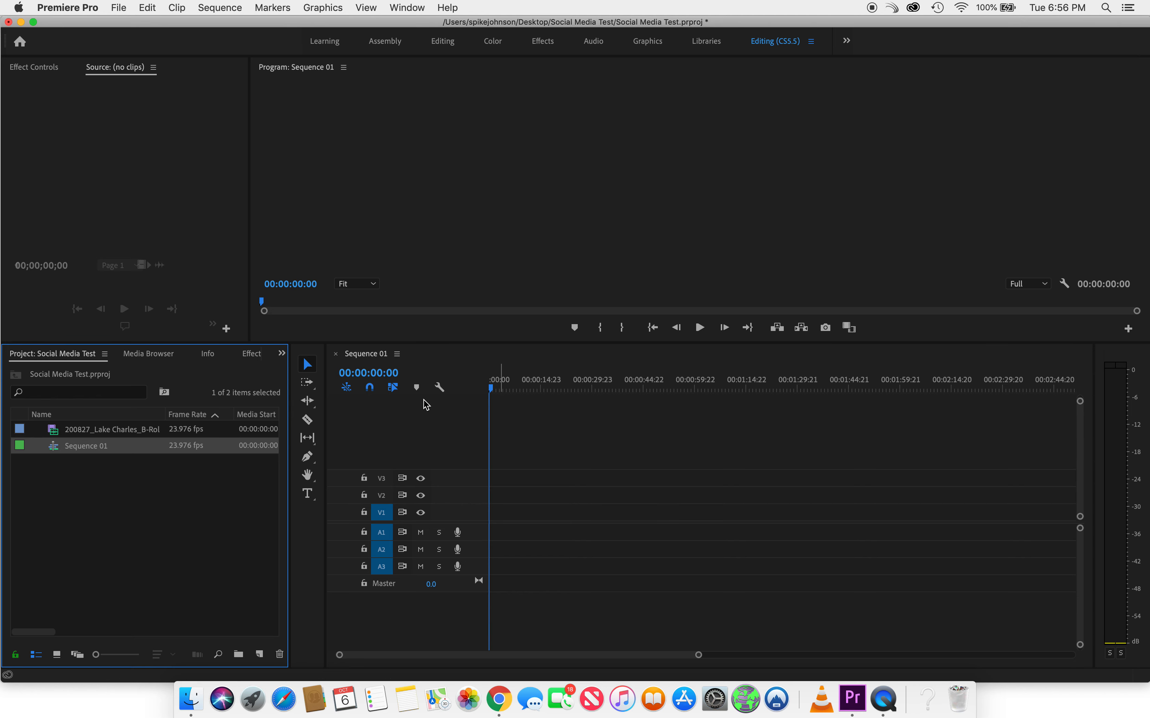
- Close the Sequence 01 timeline and reopen it from the Project panel
click(335, 354)
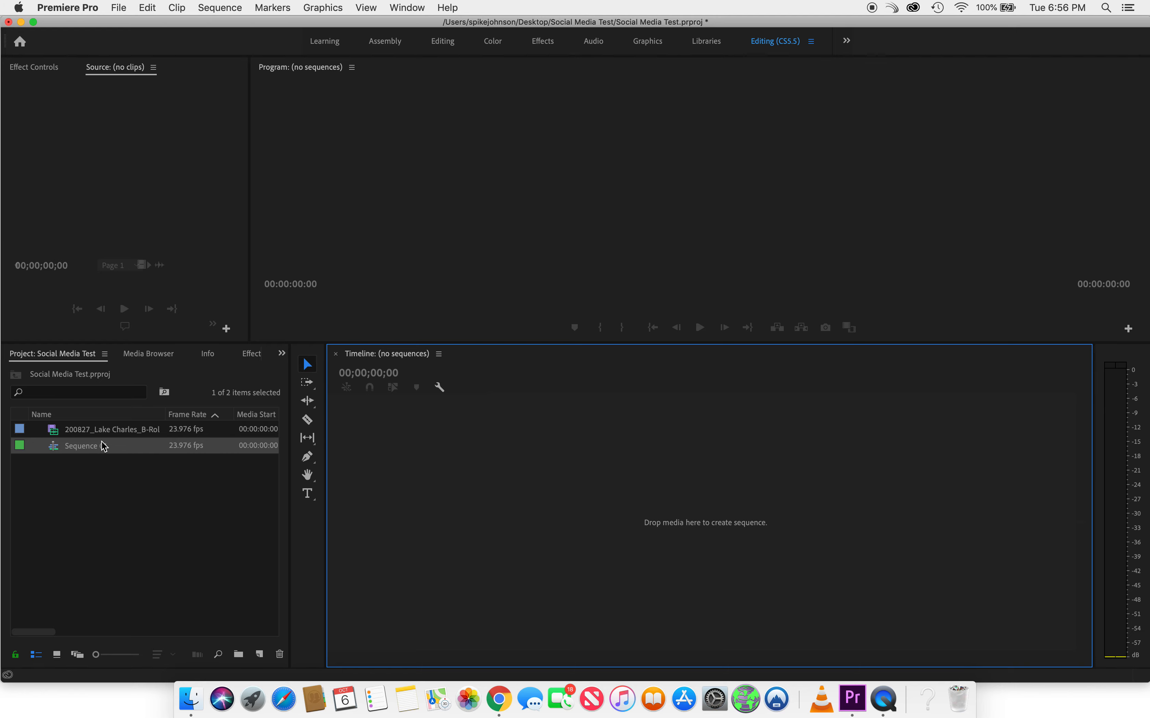
click(57, 454)
double_click(58, 453)
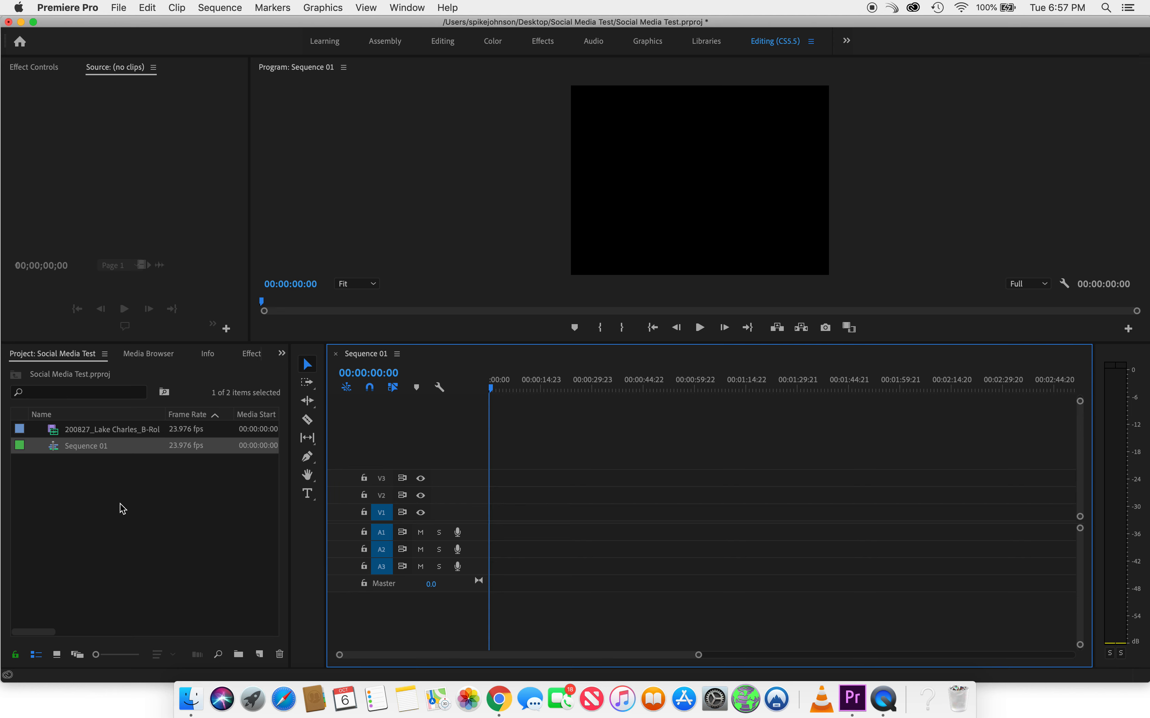
- Save the Social Media Test project with File > Save
click(119, 9)
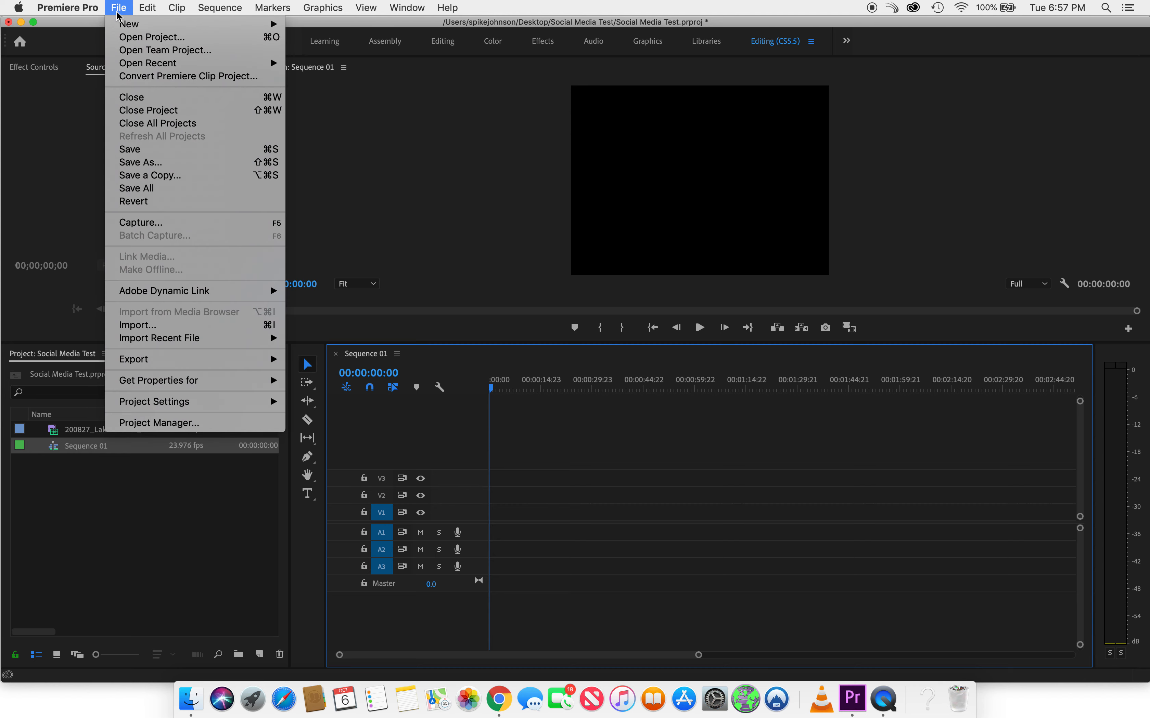
click(146, 152)
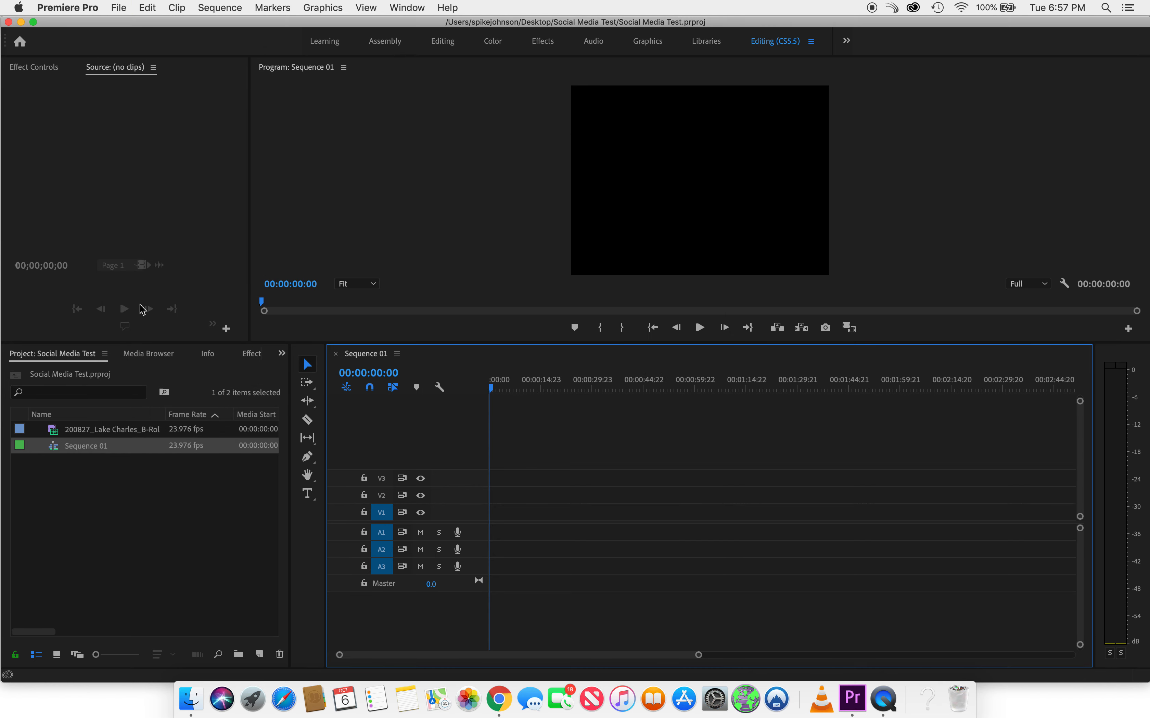
click(101, 489)
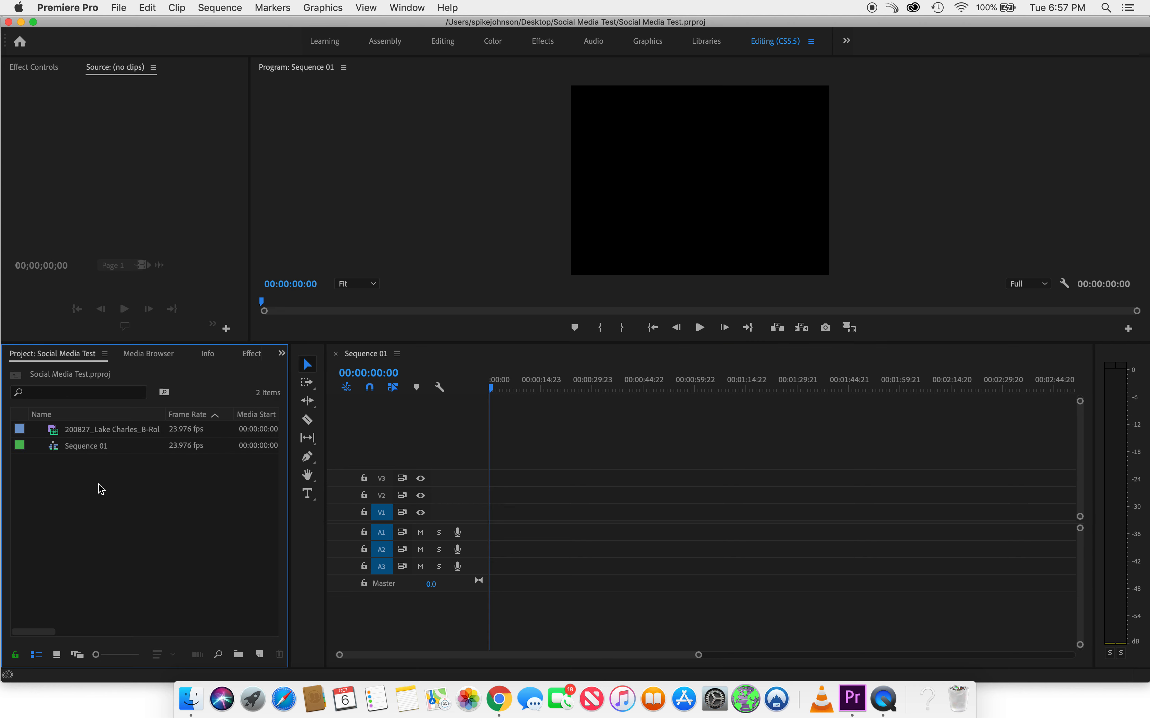
- Place the Lake Charles B-roll clip at the sequence start on V1 and A1, replacing an undone audio-only drop
click(84, 437)
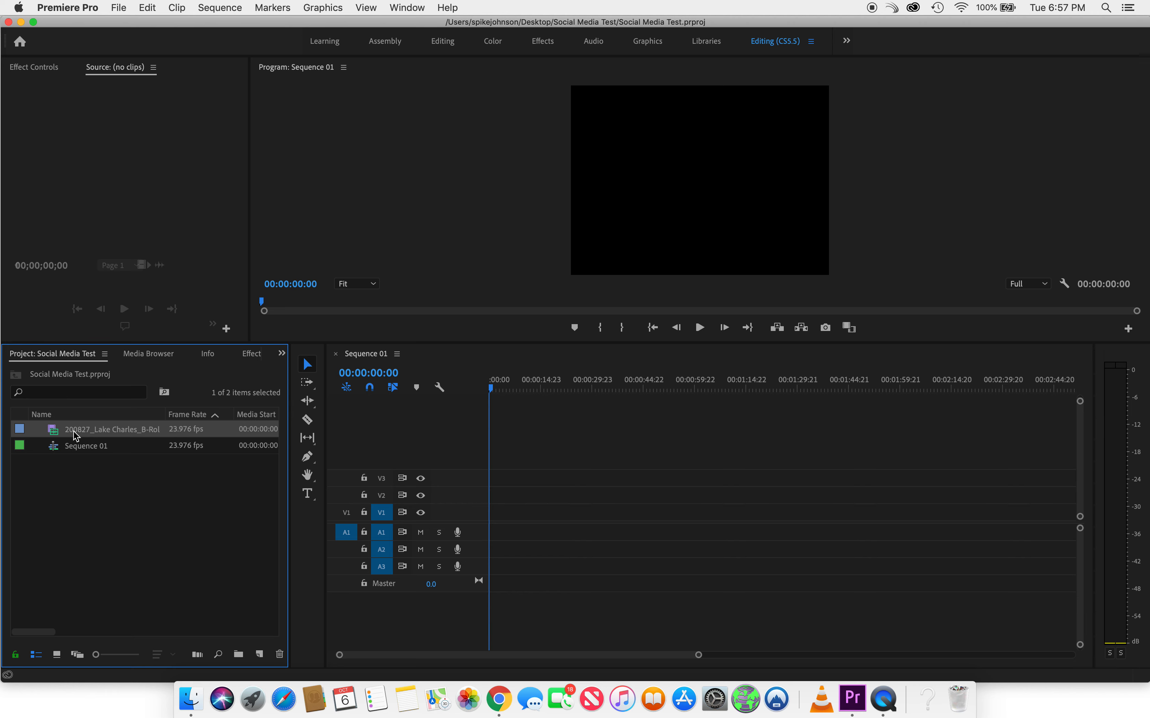
click(73, 432)
click(80, 484)
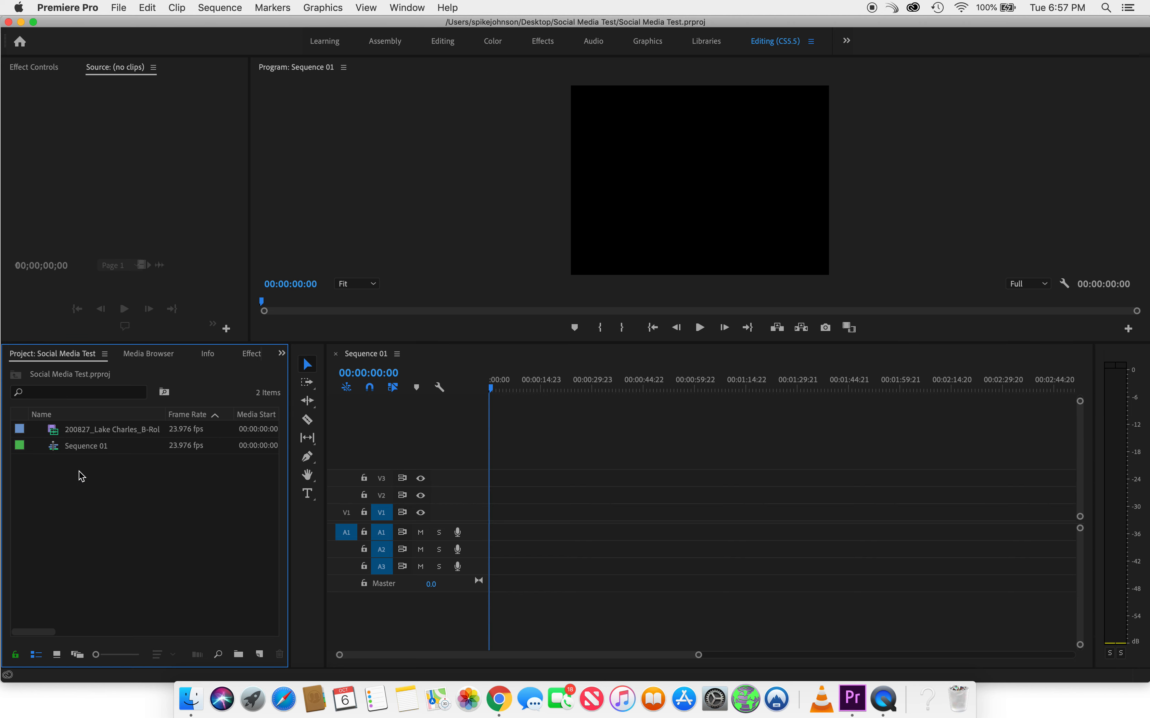
click(75, 434)
drag(75, 435, 522, 537)
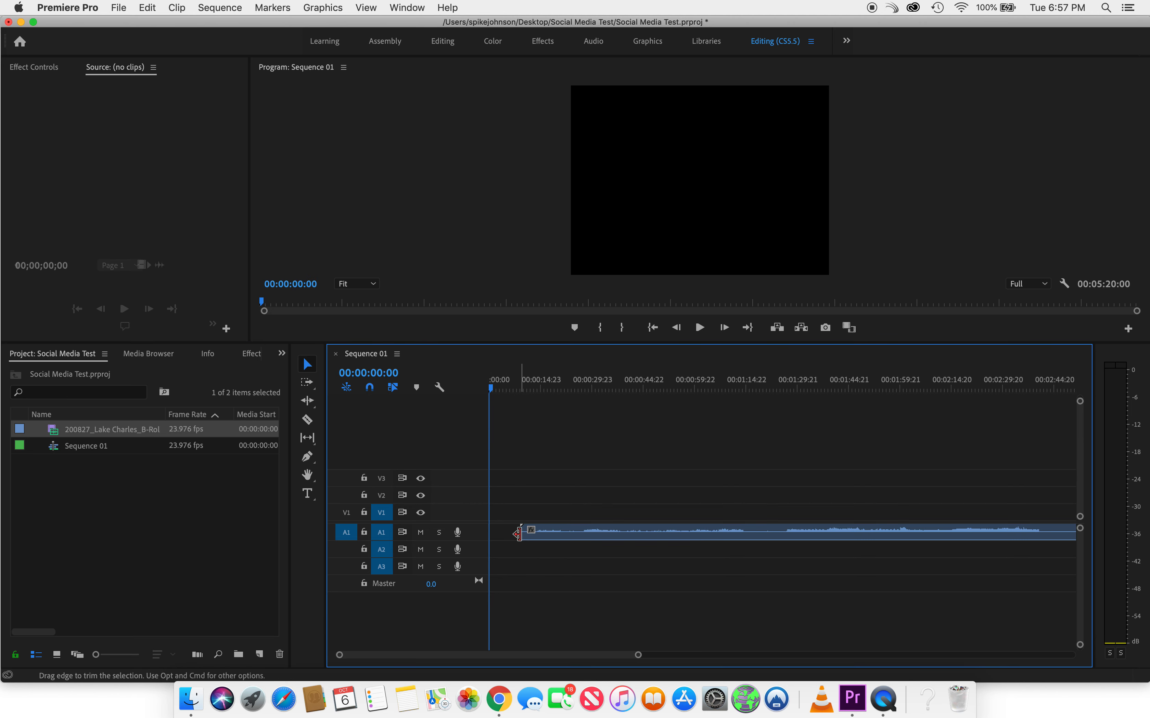
key(super+z)
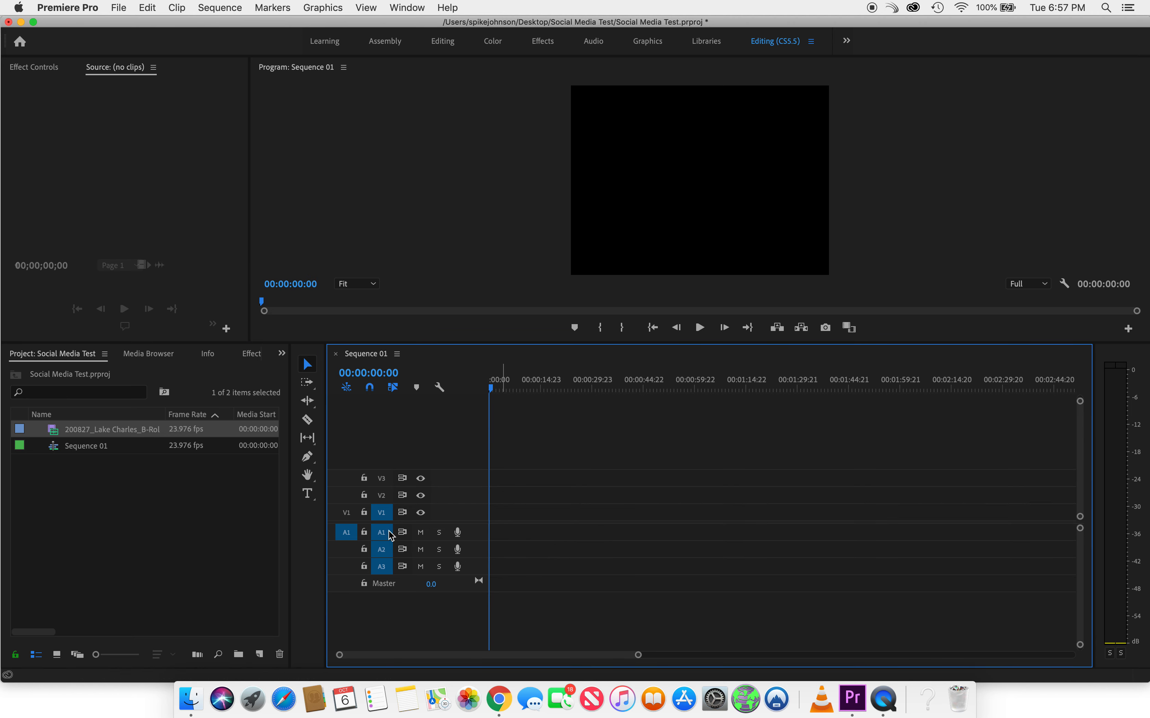
click(346, 514)
drag(82, 440, 471, 527)
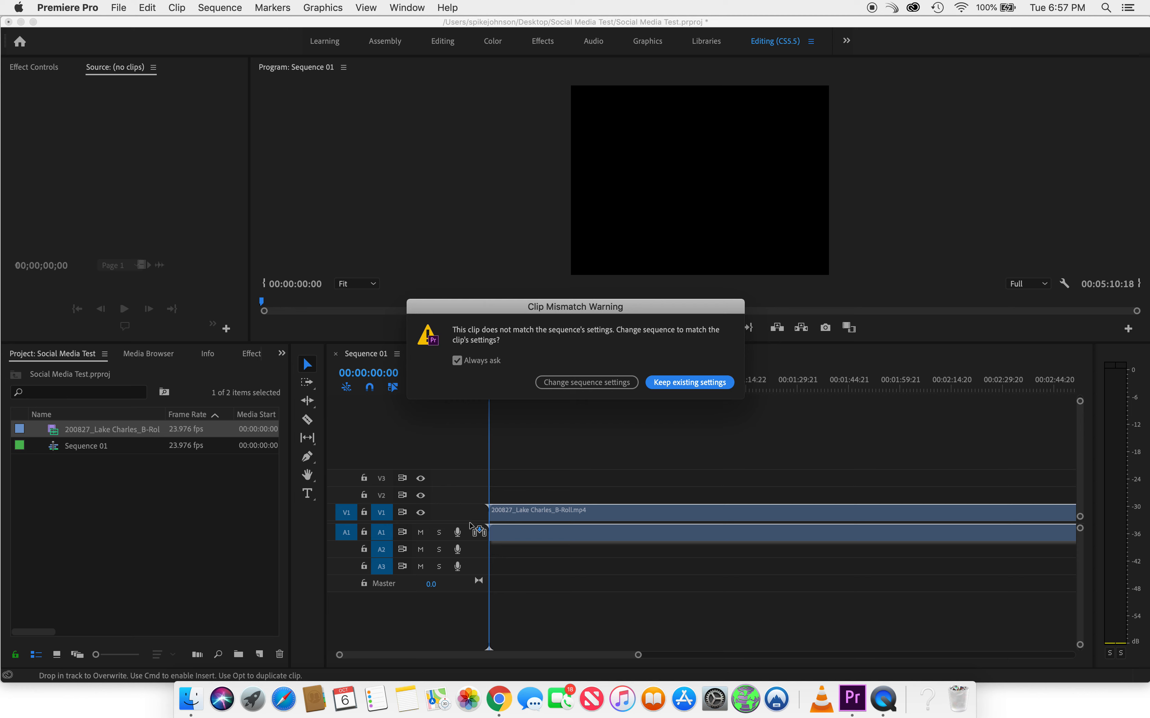
drag(708, 309, 724, 369)
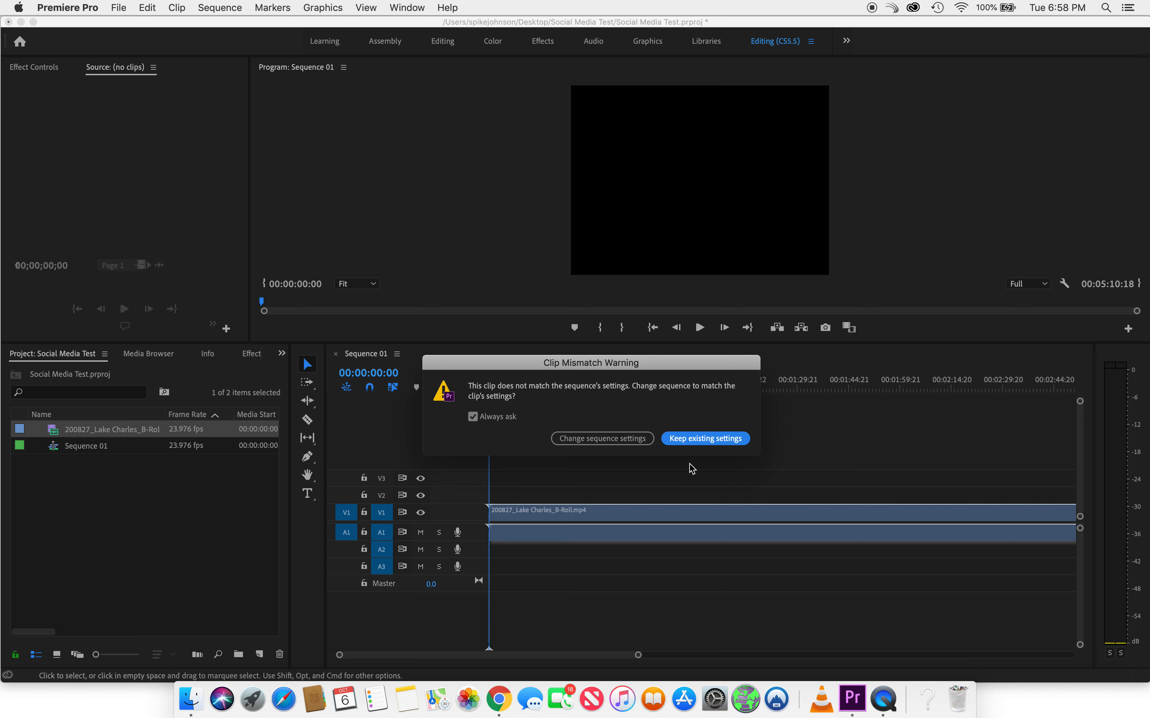
drag(684, 366, 667, 306)
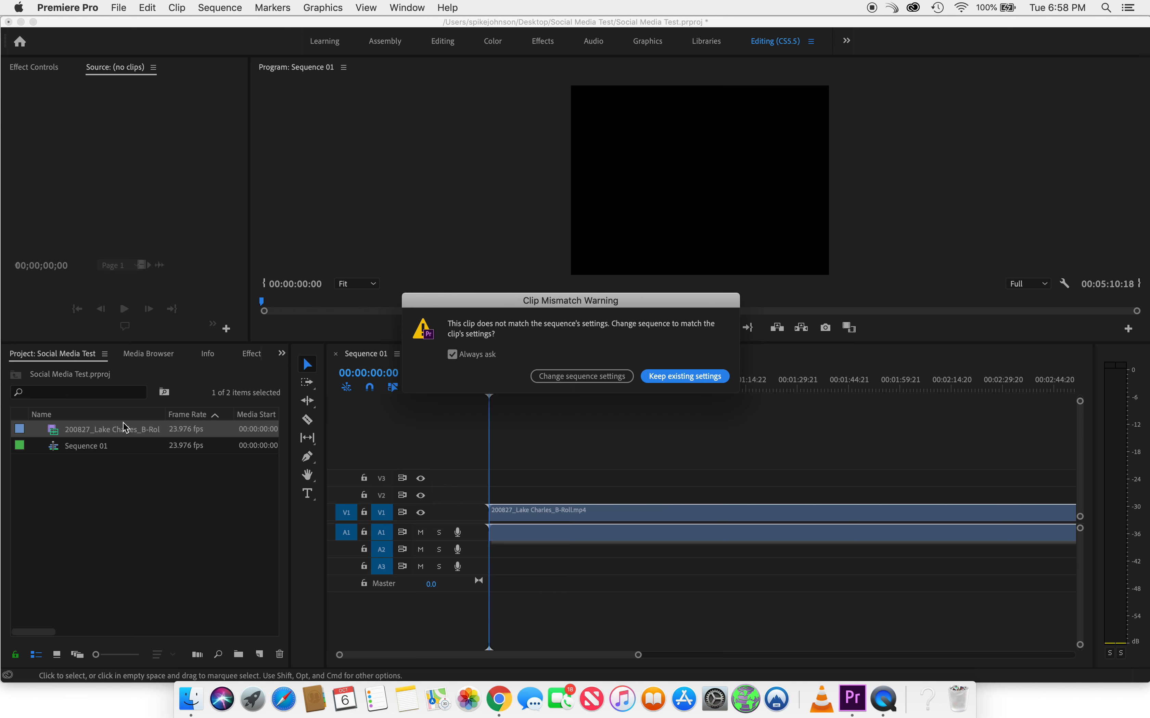
- Change the sequence settings to match the clip, and load the B-roll clip in the Source monitor
mouse_move(123, 435)
click(594, 376)
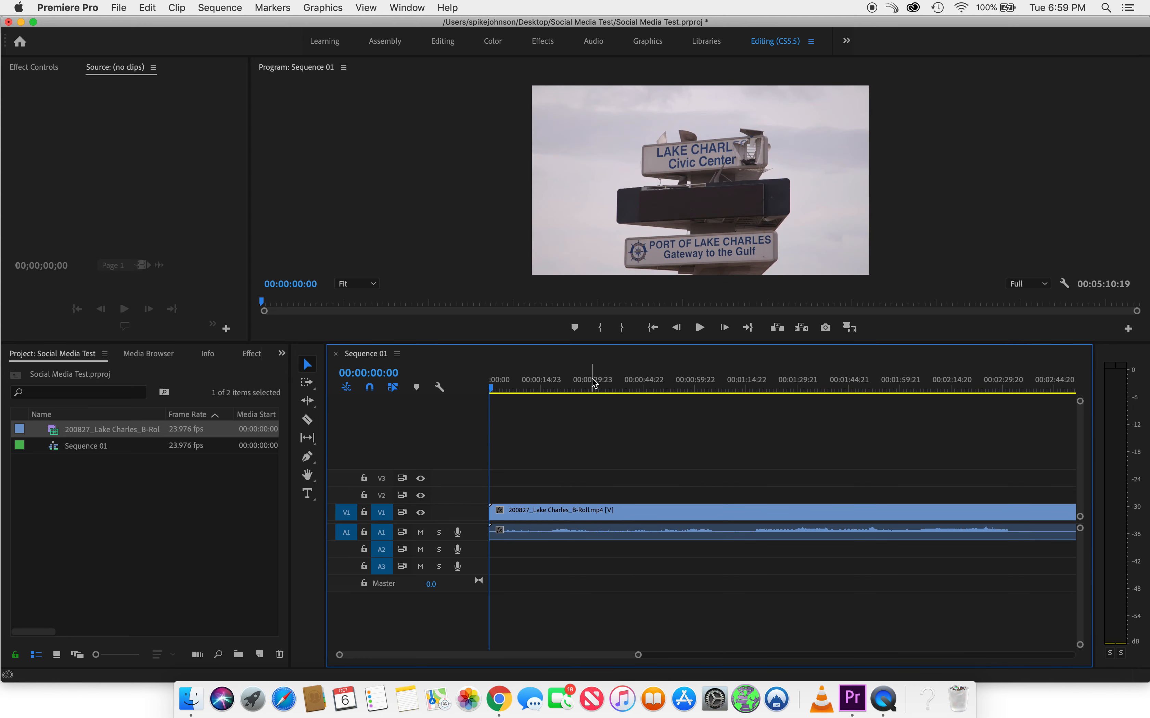
click(731, 204)
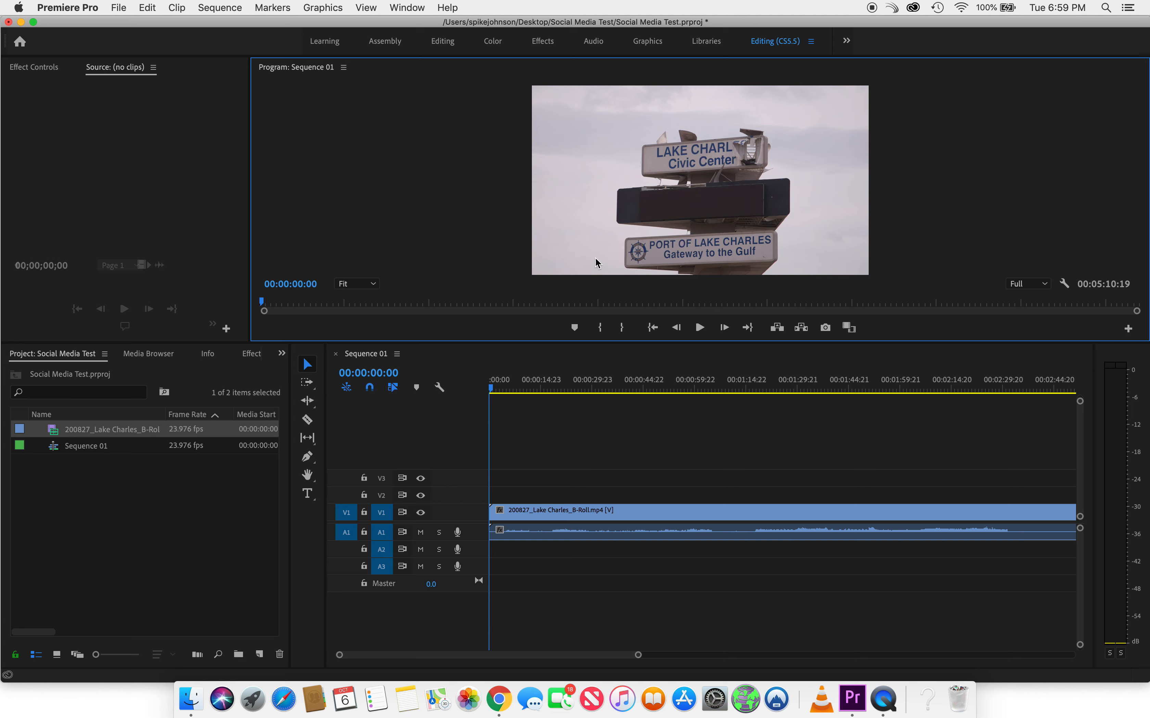
double_click(54, 432)
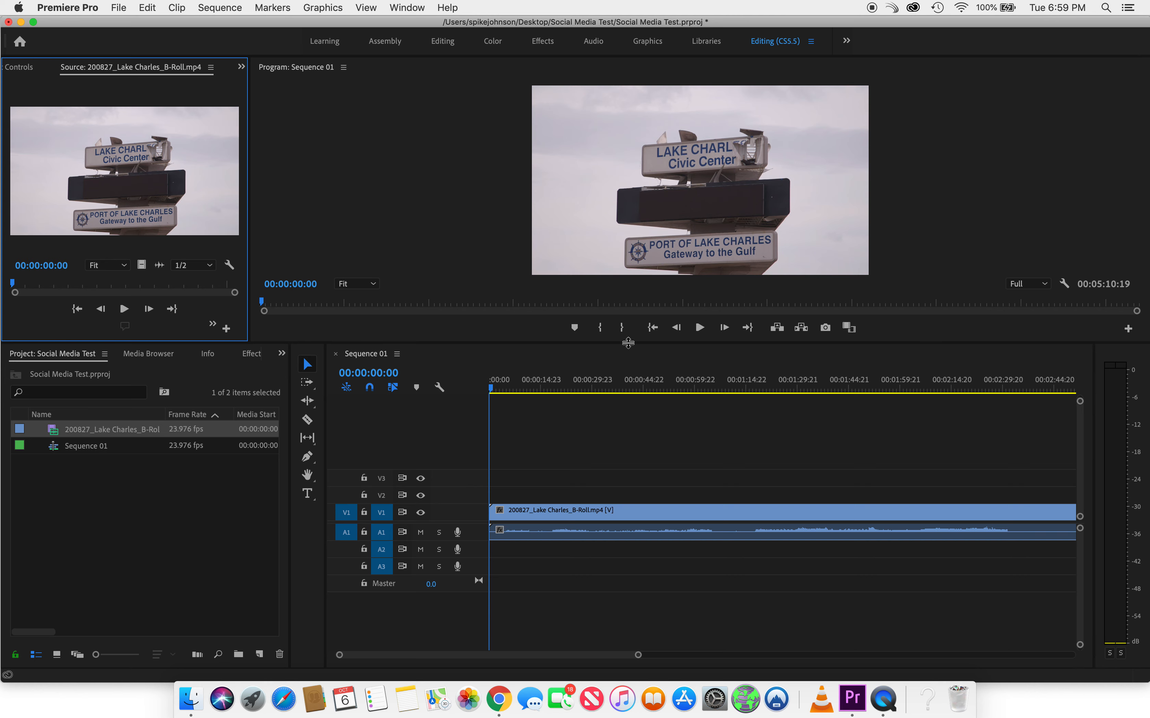
- Enlarge the video preview monitors and adjust the spacing between video and audio tracks
drag(628, 342, 638, 451)
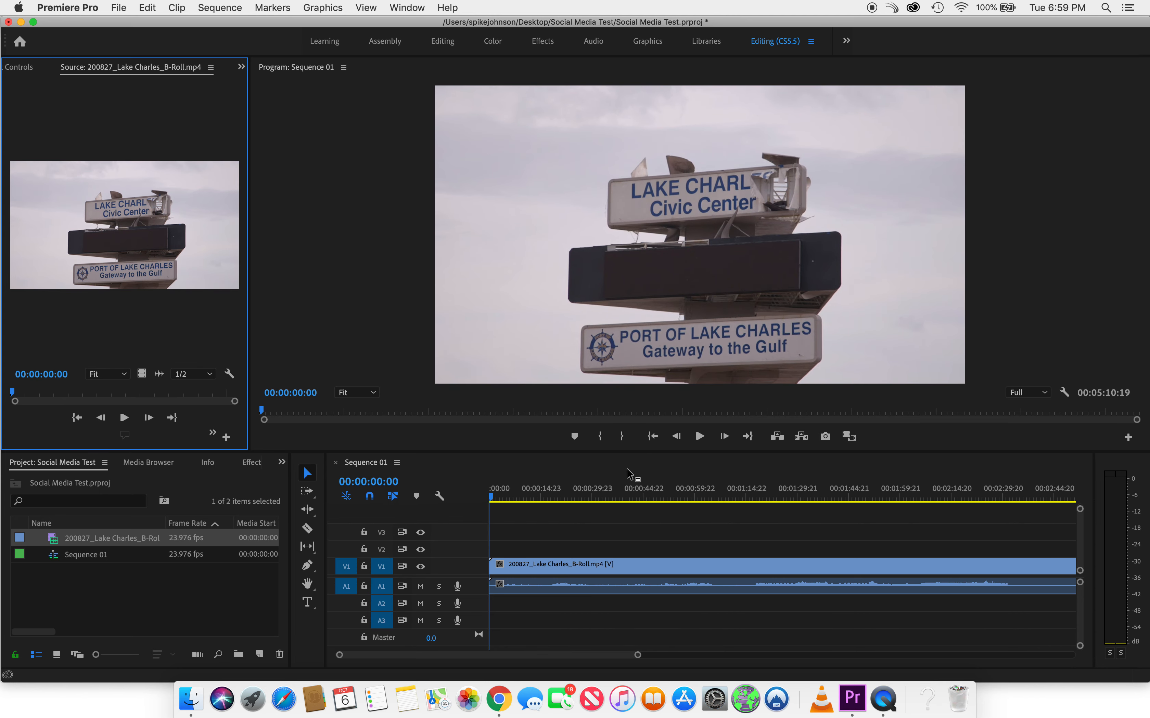
drag(464, 579, 467, 581)
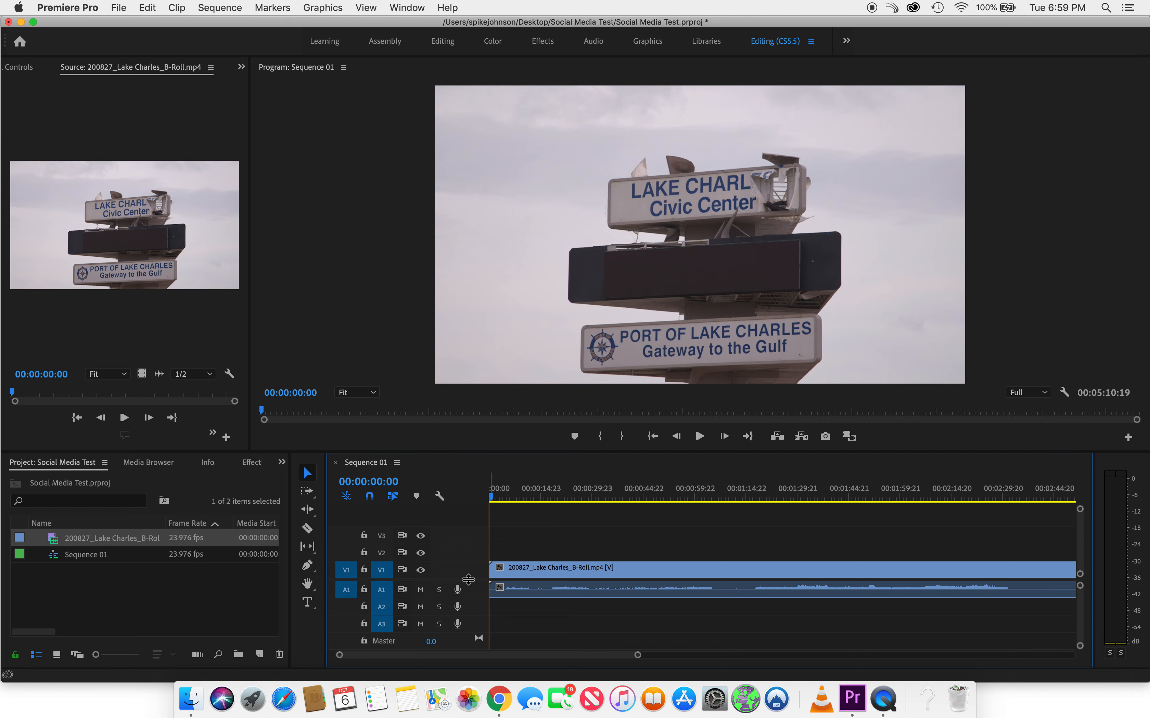
drag(468, 582, 468, 584)
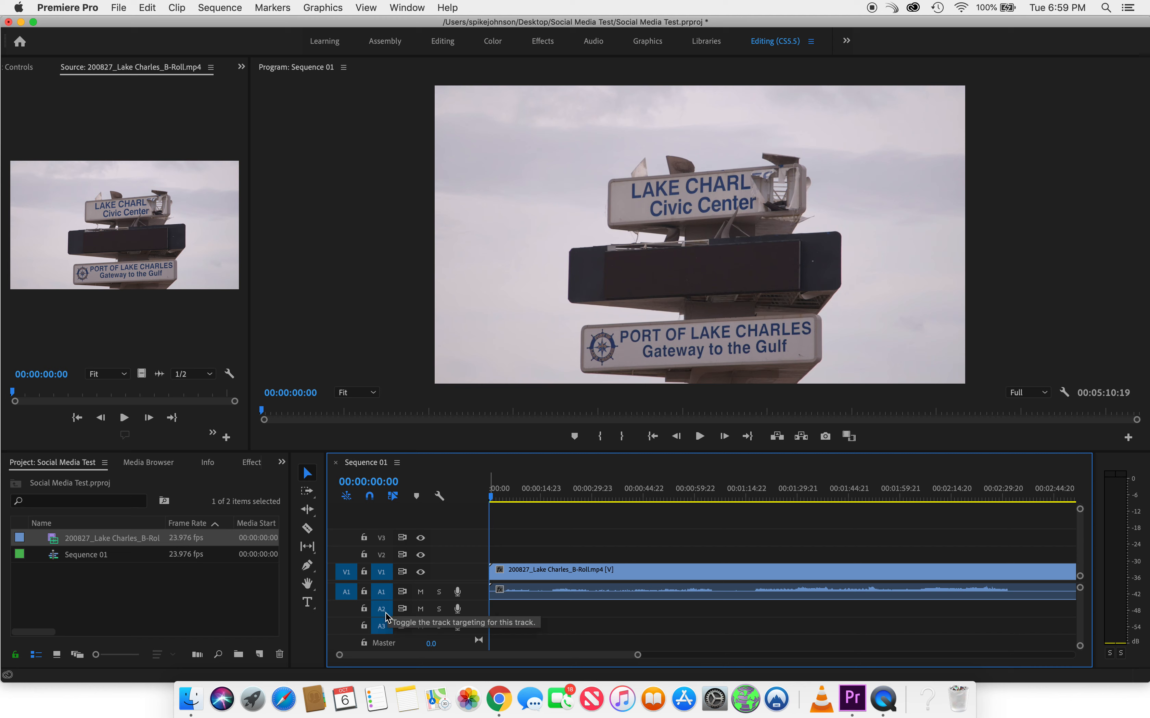
- Expand the A1 and V1 tracks and mute Audio 1
double_click(475, 598)
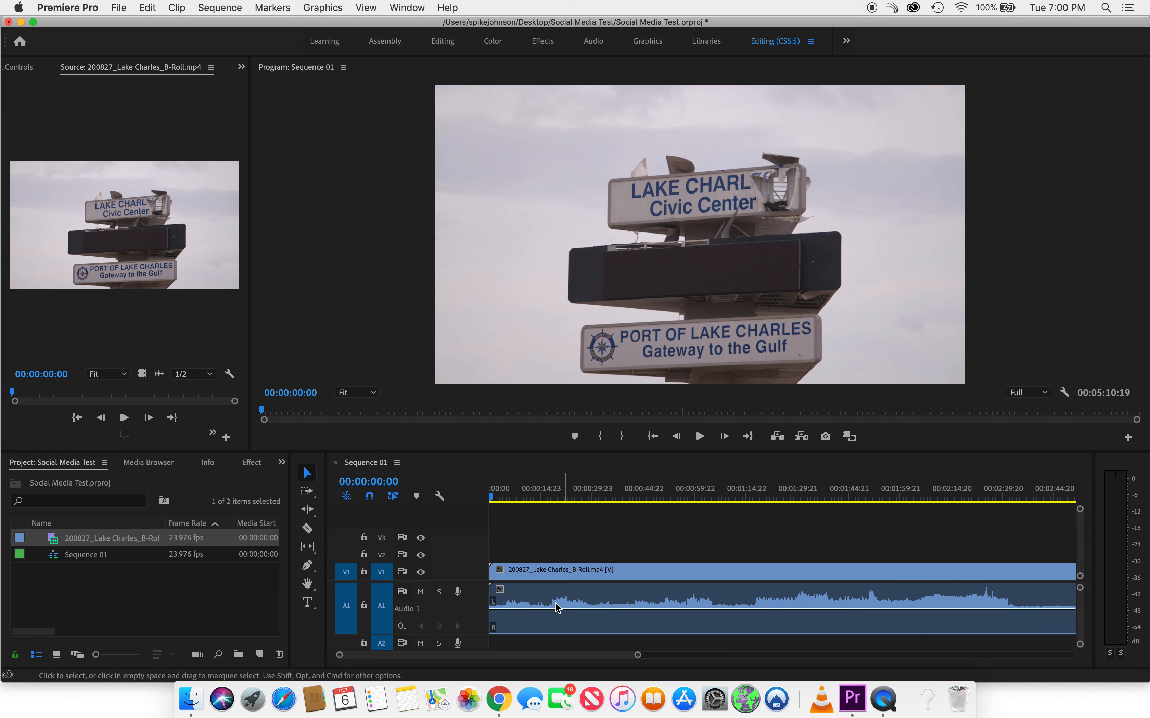
double_click(469, 577)
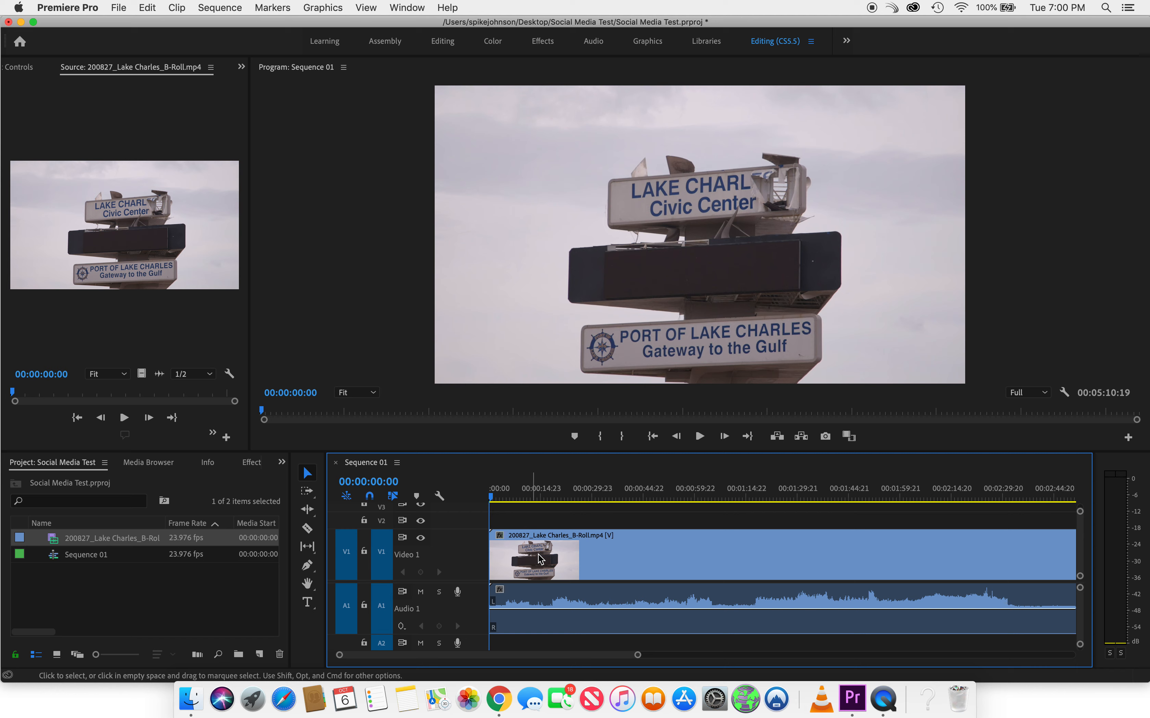
click(420, 596)
- Scrub the playhead from 00:00:42:09 back toward the clip's start to preview the footage
click(635, 496)
drag(635, 497, 600, 497)
drag(494, 498, 537, 503)
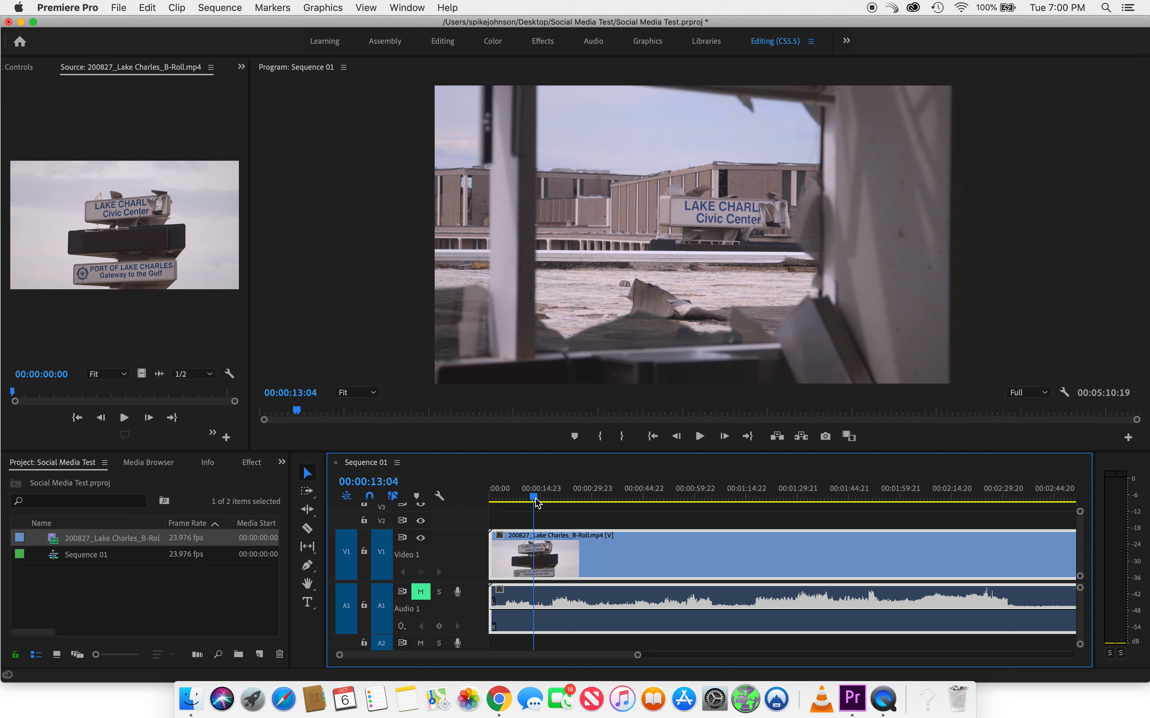